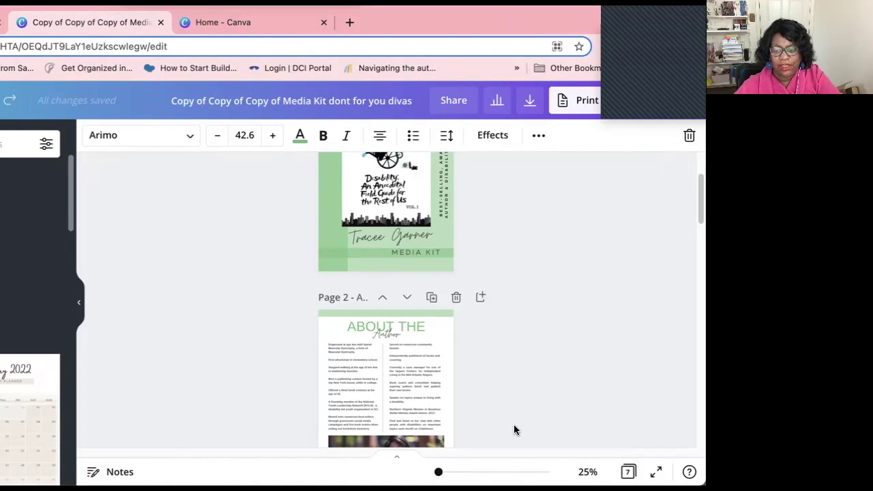
# Rename the copied media kit design to 'Speaker One-Sheet'.
pyautogui.scroll(-3, 515, 430)
pyautogui.scroll(4, 515, 430)
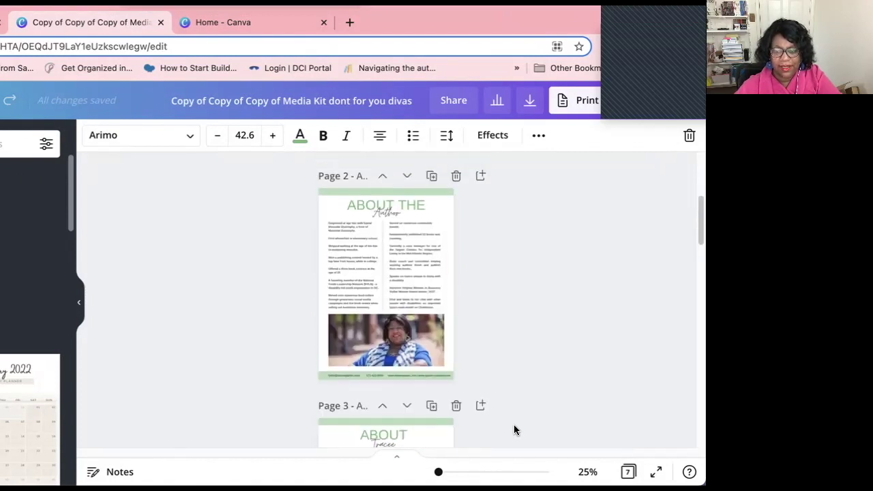
pyautogui.scroll(2, 514, 430)
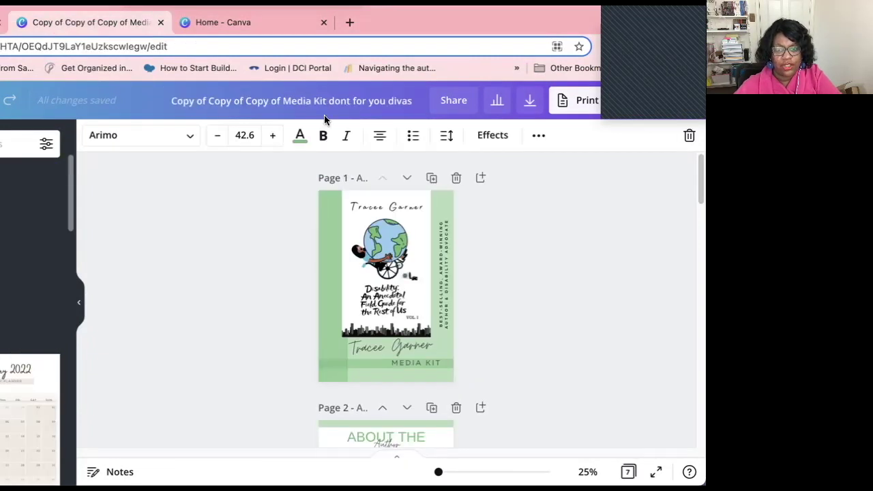
pyautogui.click(312, 101)
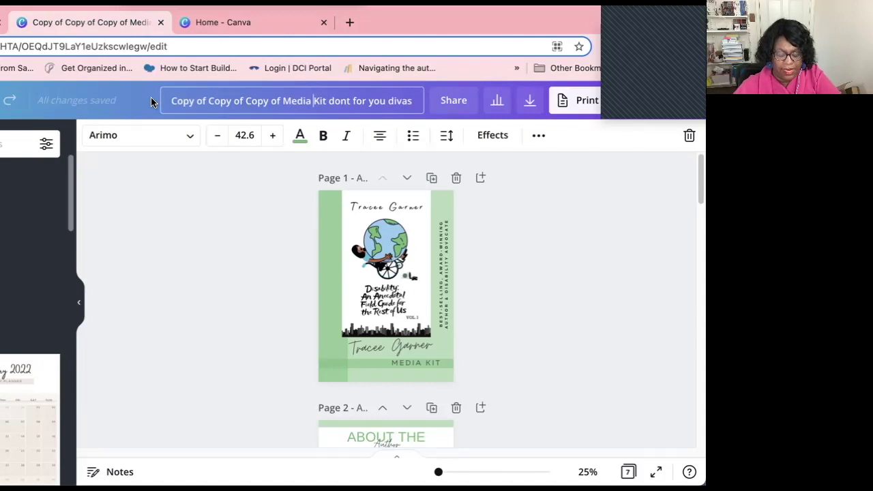
pyautogui.press('shift+super+Left')
pyautogui.write('Speak')
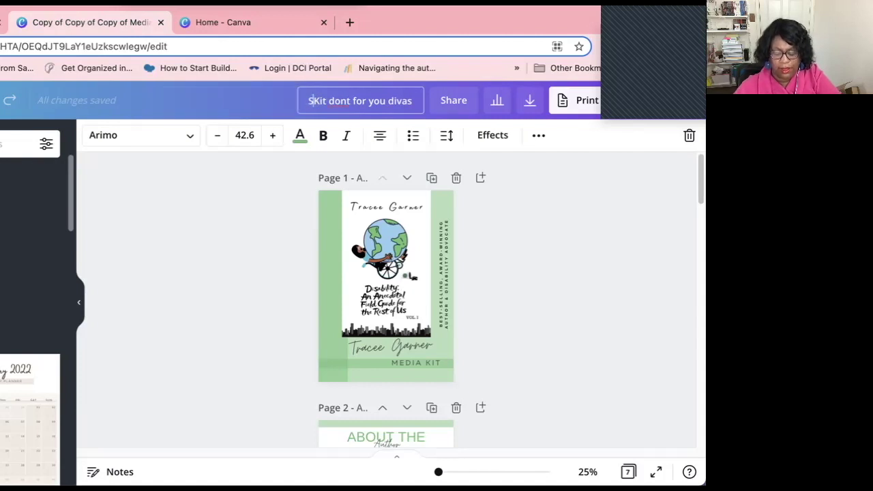
pyautogui.write('er ')
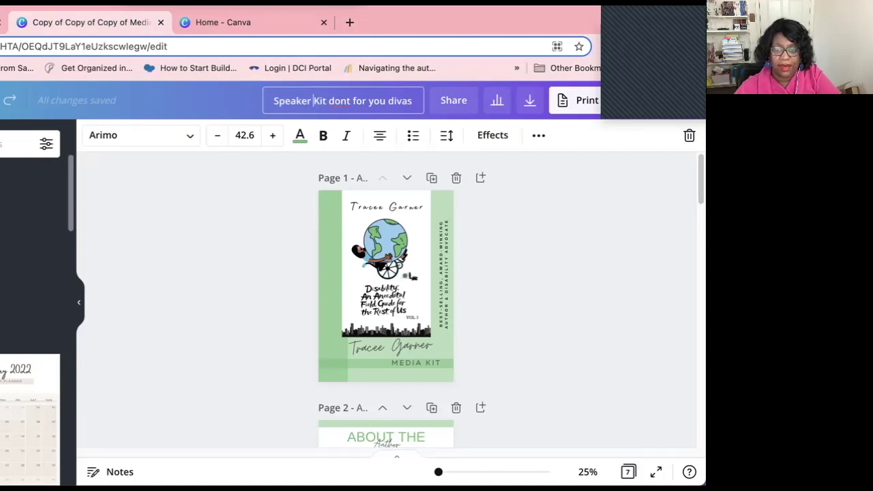
pyautogui.write('One-S')
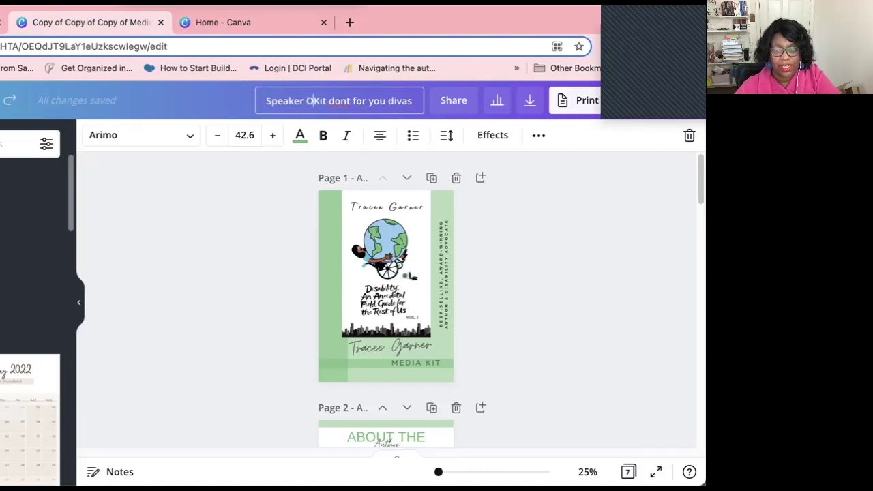
pyautogui.write('hee')
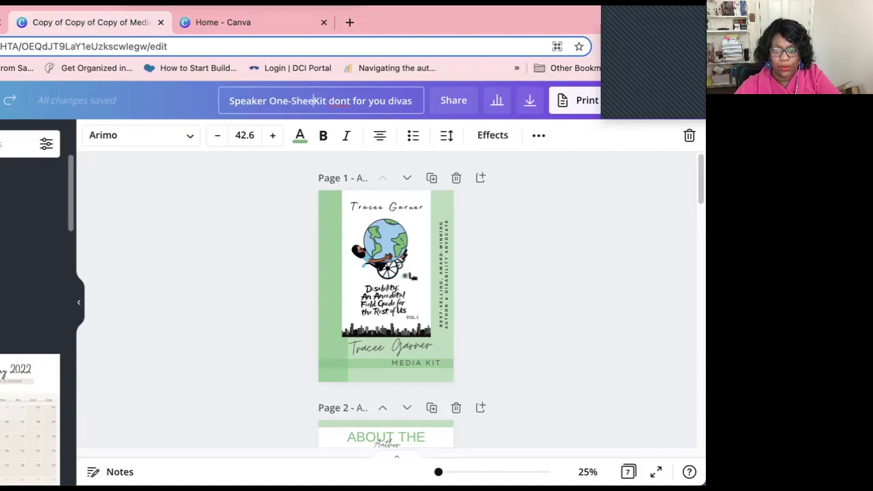
pyautogui.write('t')
pyautogui.press('Delete')
pyautogui.press('Delete')
pyautogui.press('Delete')
pyautogui.press('Delete')
pyautogui.press('Delete')
pyautogui.press('Delete')
pyautogui.press('Delete')
pyautogui.press('Delete')
pyautogui.press('Delete')
pyautogui.press('Delete')
pyautogui.press('Delete')
pyautogui.press('Delete')
pyautogui.press('Delete')
pyautogui.press('Delete')
pyautogui.press('Delete')
pyautogui.press('Delete')
pyautogui.press('Delete')
pyautogui.press('Delete')
pyautogui.press('Delete')
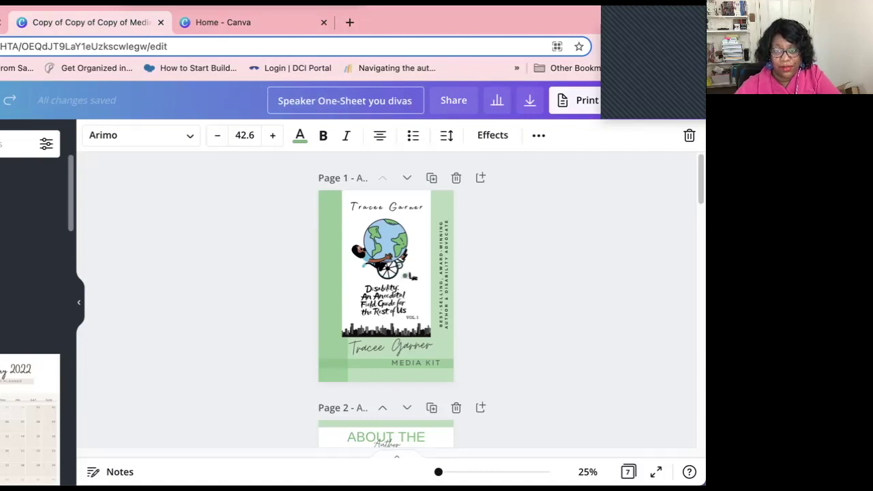
pyautogui.press('Delete')
pyautogui.press('Delete')
pyautogui.press('Delete')
pyautogui.press('Return')
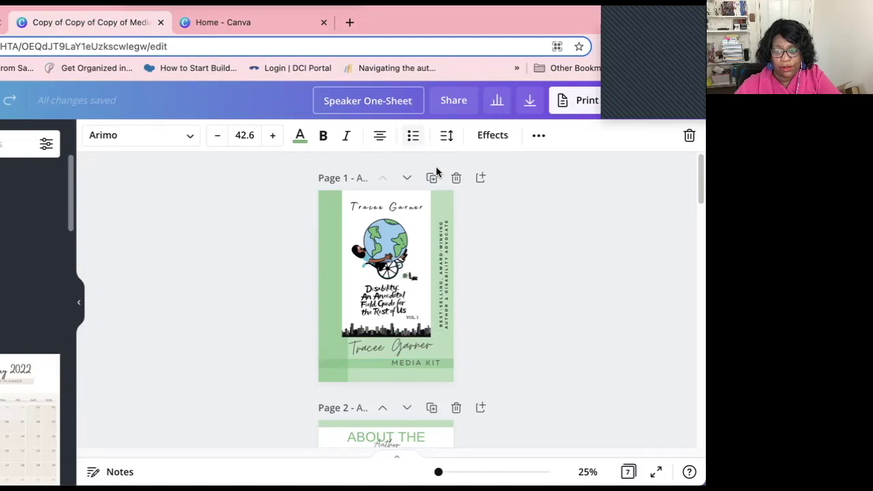
# Try deleting the media kit cover page, reloading the editor after the error.
pyautogui.scroll(-1, 452, 390)
pyautogui.scroll(1, 452, 389)
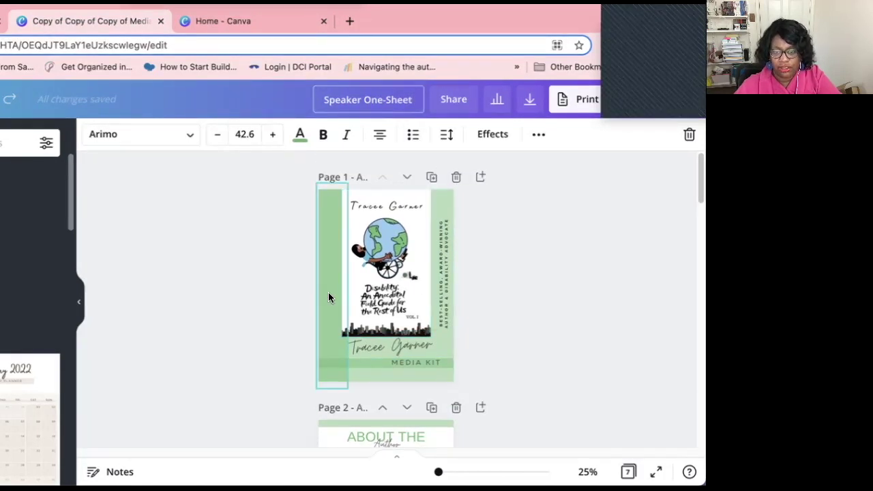
pyautogui.click(456, 178)
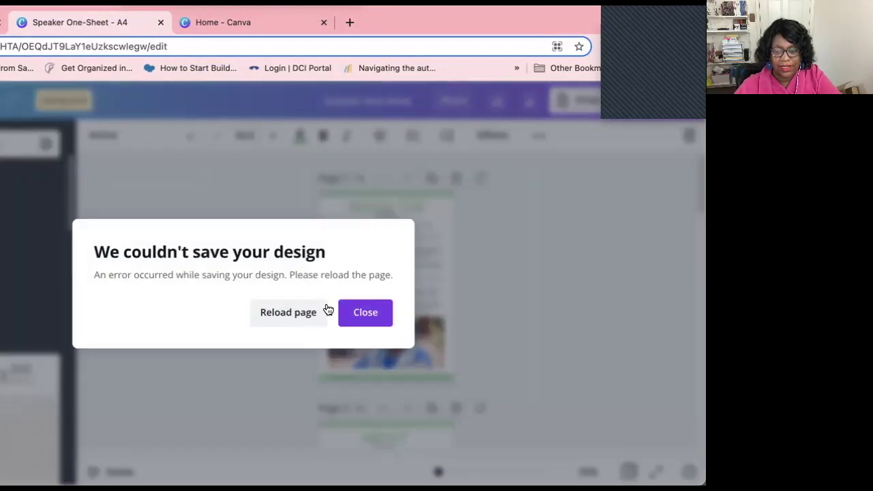
pyautogui.click(298, 315)
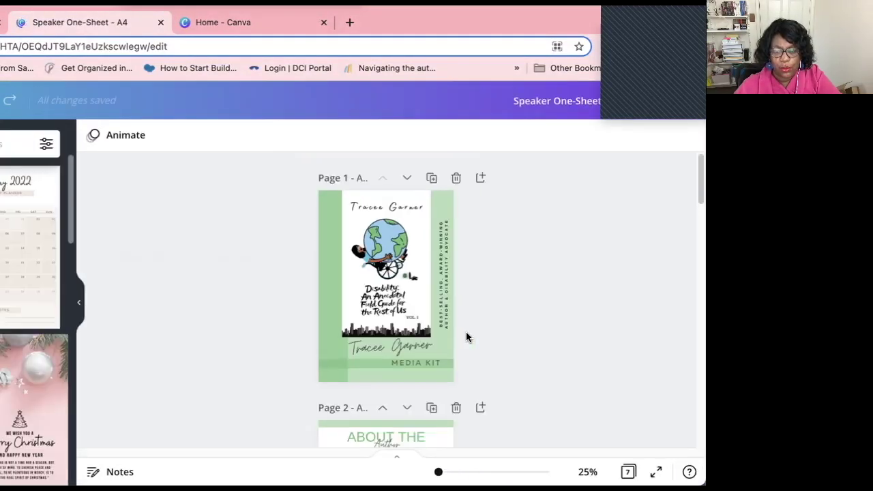
# Delete the duplicated and original cover pages and the About the Author page.
pyautogui.click(433, 180)
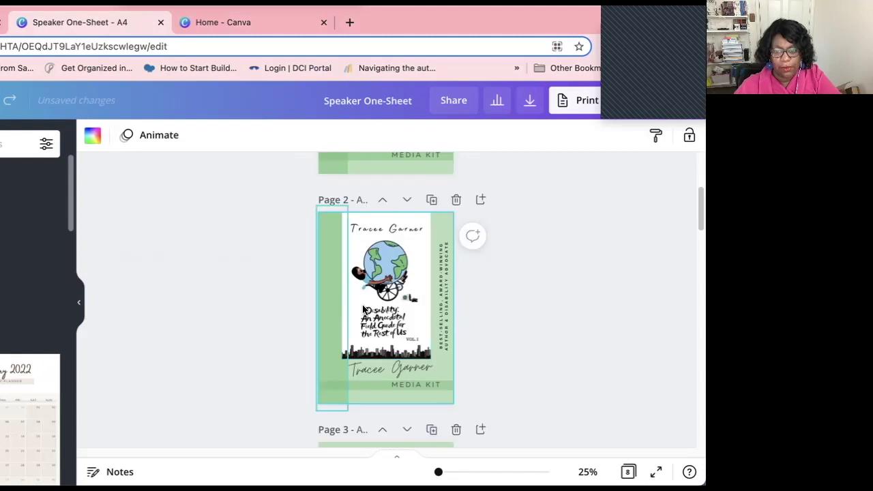
pyautogui.scroll(3, 426, 293)
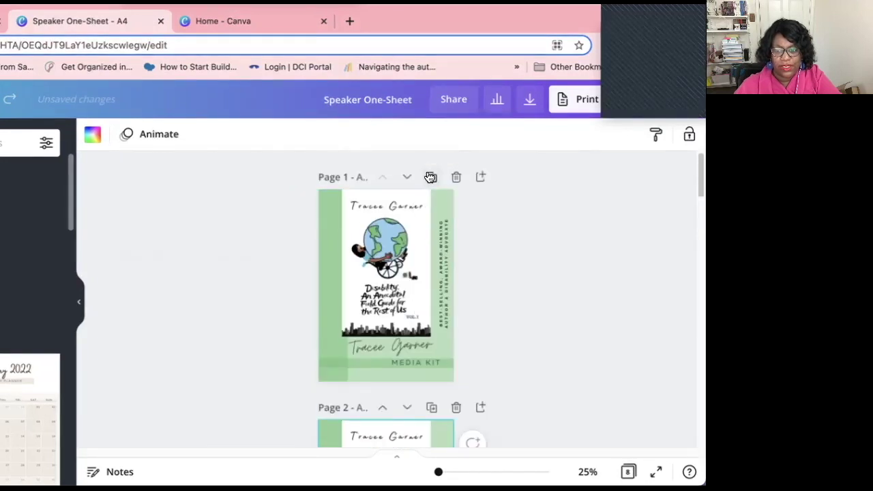
pyautogui.click(456, 176)
pyautogui.click(456, 177)
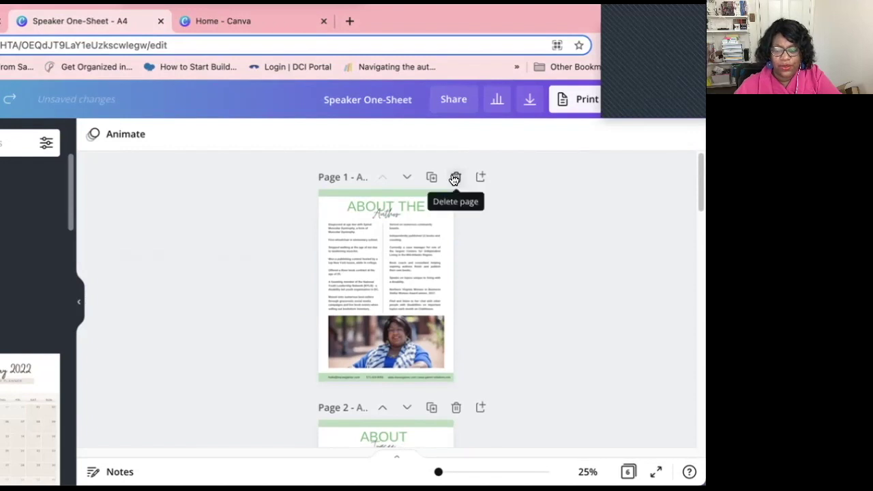
pyautogui.click(455, 178)
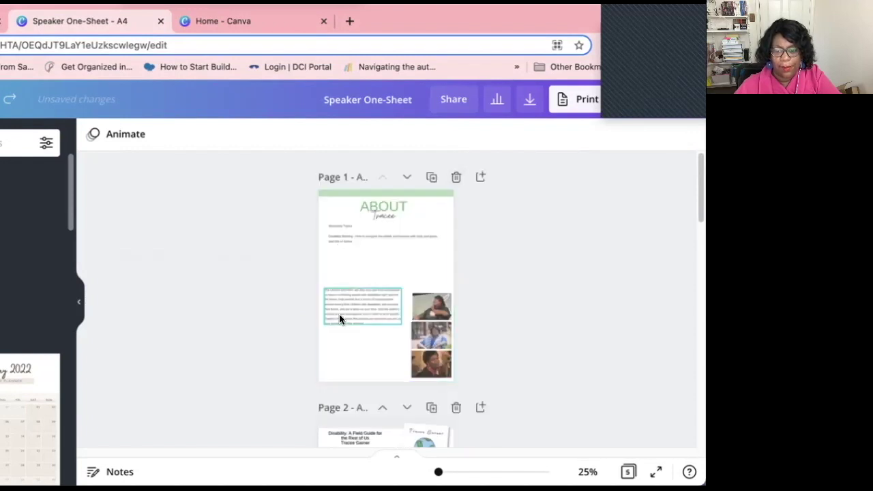
# Add a Women's Empowerment topic line below Disability Winning, then zoom in to read it.
pyautogui.click(344, 310)
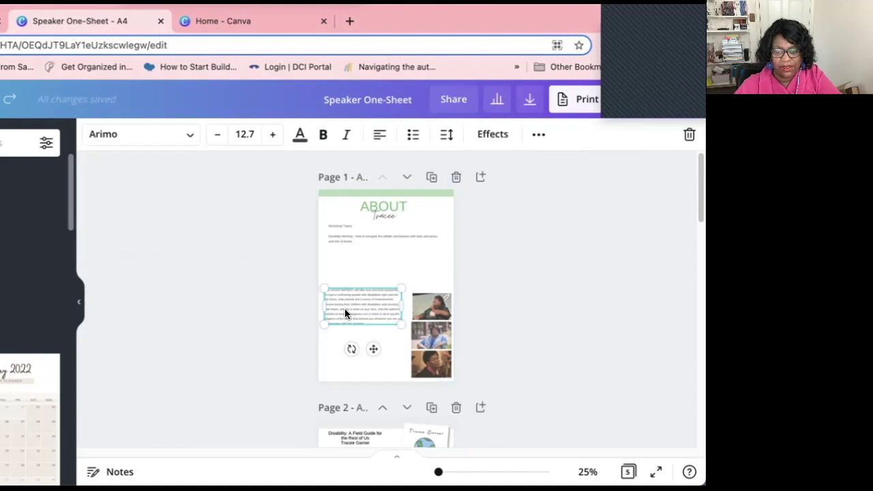
pyautogui.click(354, 235)
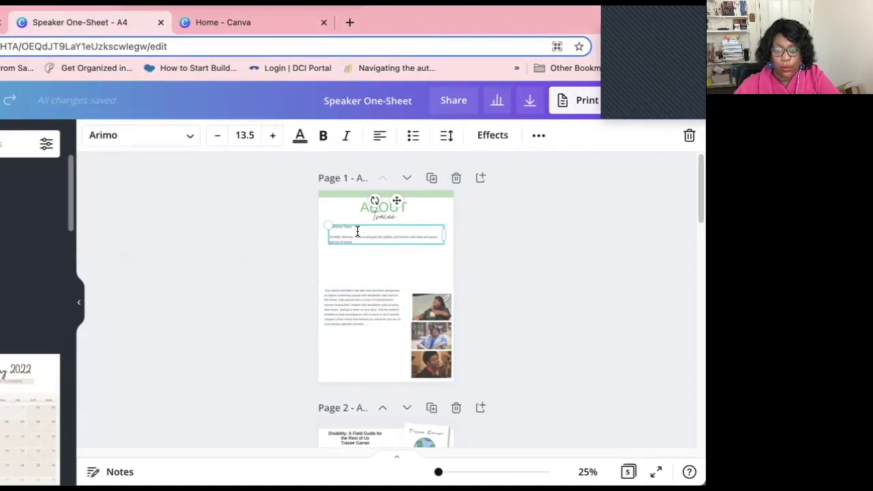
pyautogui.click(375, 246)
pyautogui.click(375, 245)
pyautogui.click(368, 241)
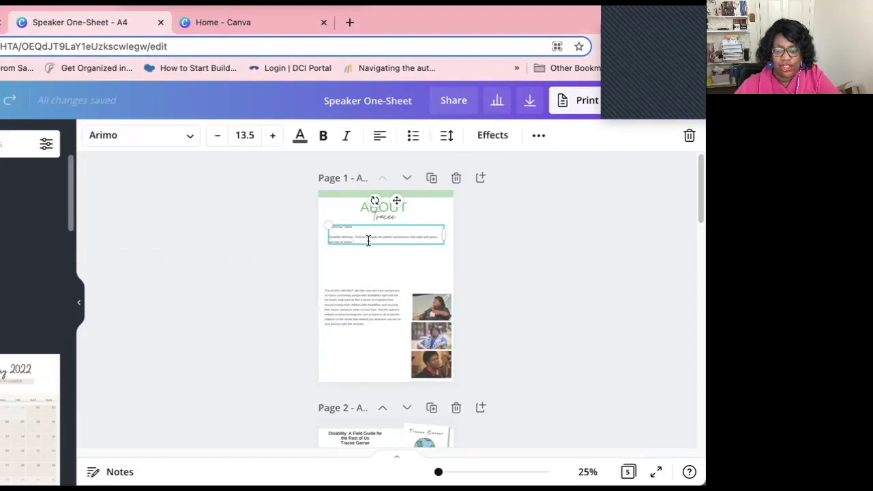
pyautogui.press('Return')
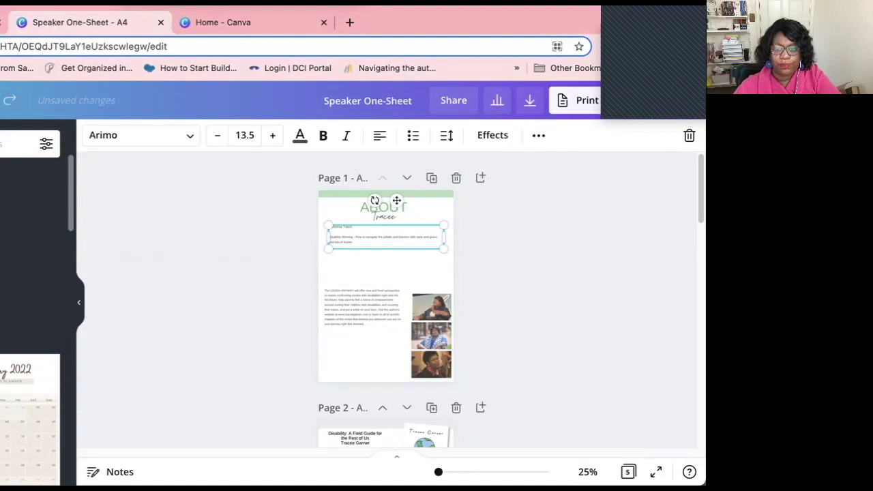
pyautogui.press('Return')
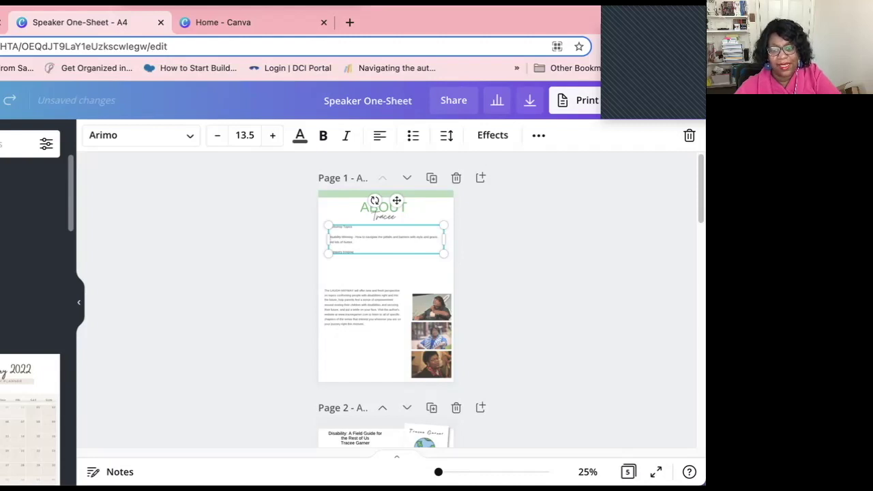
pyautogui.press('Return')
pyautogui.press('Return')
pyautogui.press('Return')
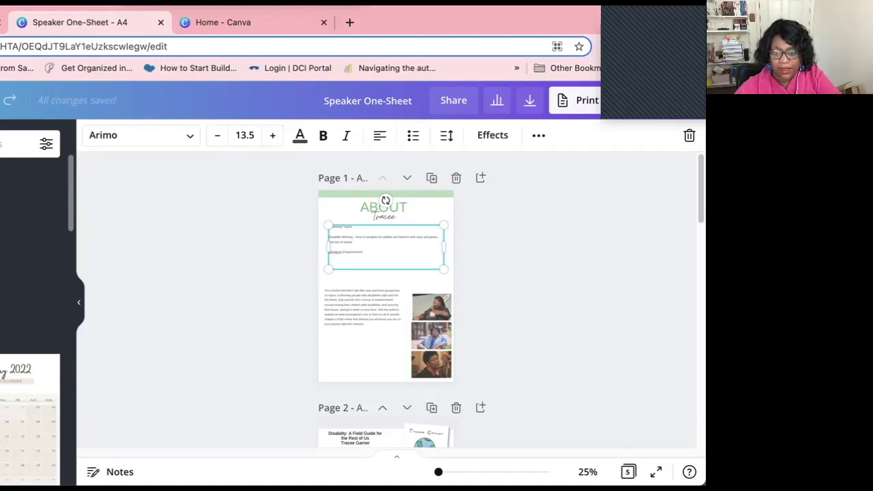
pyautogui.click(455, 472)
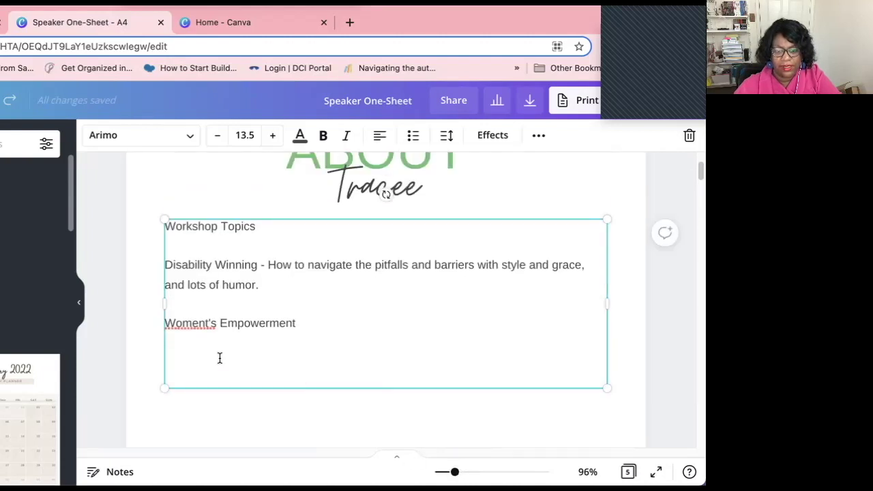
# Correct 'Woment's' to Women's and add a 'Writing and Publishing' topic line.
pyautogui.click(208, 323)
pyautogui.press('BackSpace')
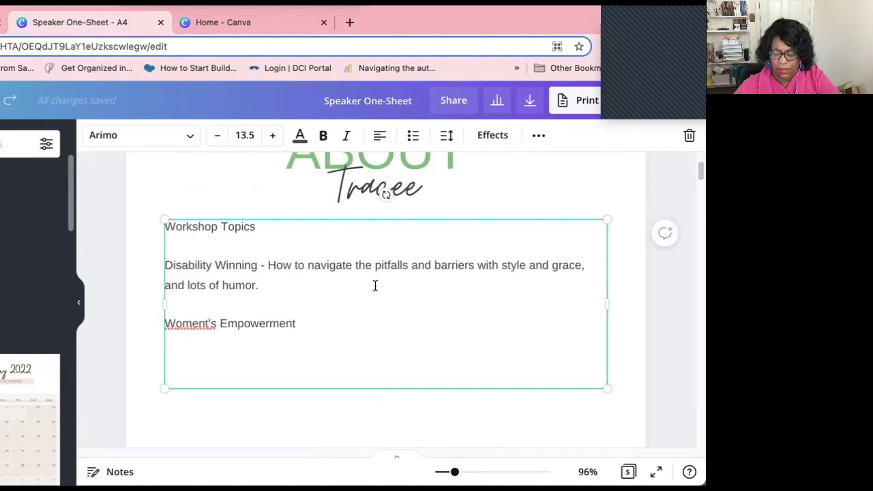
pyautogui.press('Return')
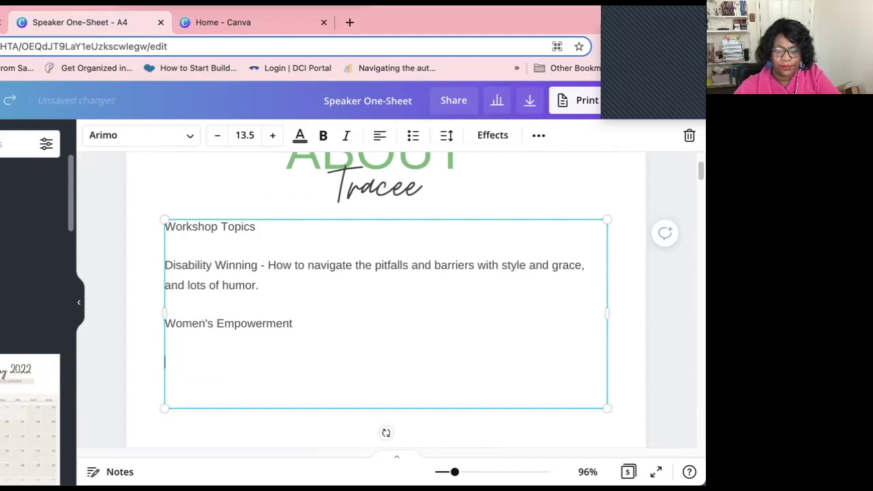
pyautogui.write('Writing and Publishing')
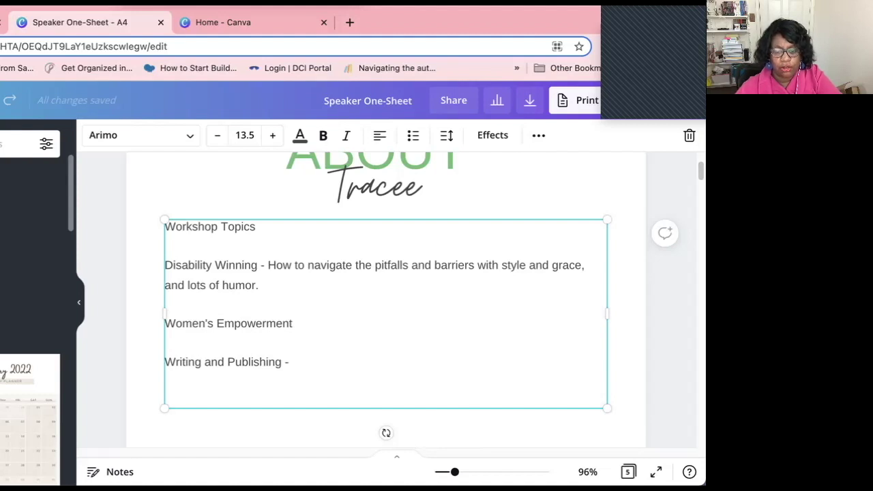
# Add Description and Takeaways lines under Writing and Publishing and select them.
pyautogui.press('BackSpace')
pyautogui.press('BackSpace')
pyautogui.press('Return')
pyautogui.write('Description')
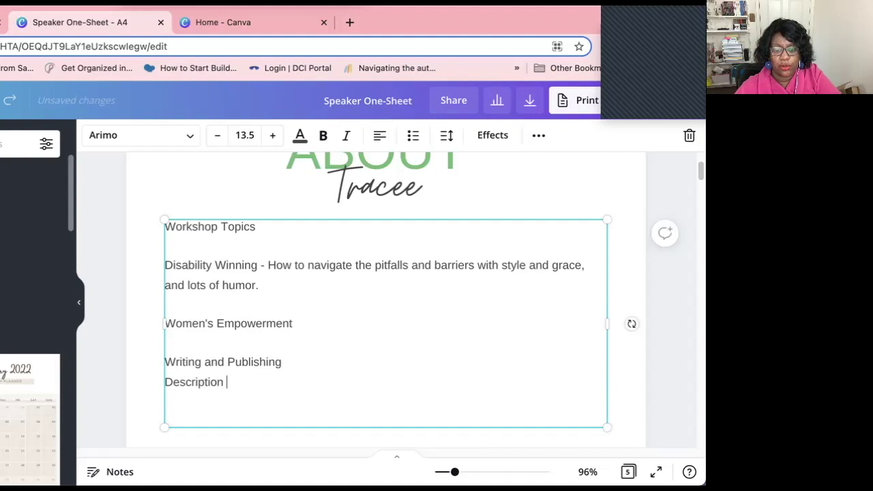
pyautogui.press('Return')
pyautogui.write('Takeaways')
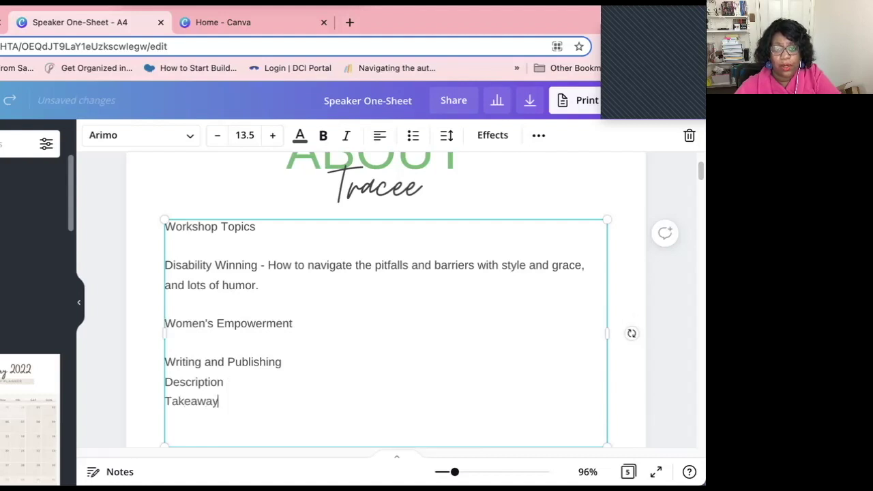
pyautogui.hotkey('shift', 'Up')
pyautogui.hotkey('shift', 'Up')
pyautogui.hotkey('shift', 'Right')
pyautogui.hotkey('shift', 'Right')
pyautogui.hotkey('shift', 'Right')
pyautogui.hotkey('shift', 'Right')
pyautogui.hotkey('shift', 'Right')
pyautogui.hotkey('shift', 'Right')
pyautogui.hotkey('shift', 'Right')
pyautogui.hotkey('shift', 'Right')
pyautogui.hotkey('shift', 'Right')
pyautogui.hotkey('shift', 'Right')
pyautogui.hotkey('shift', 'Right')
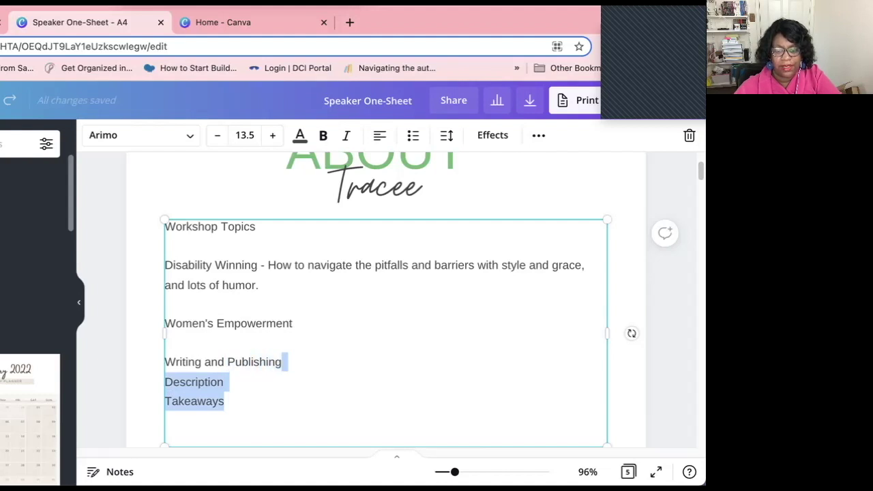
pyautogui.hotkey('shift', 'Right')
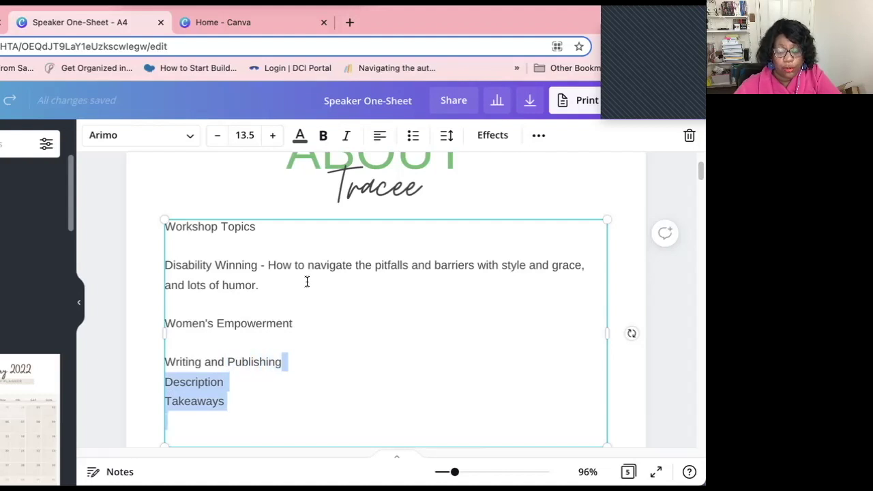
# Copy the Description and Takeaways lines and paste them under the other two topics.
pyautogui.rightClick(226, 370)
pyautogui.click(233, 353)
pyautogui.click(212, 345)
pyautogui.rightClick(213, 351)
pyautogui.click(232, 422)
pyautogui.click(240, 302)
pyautogui.rightClick(240, 302)
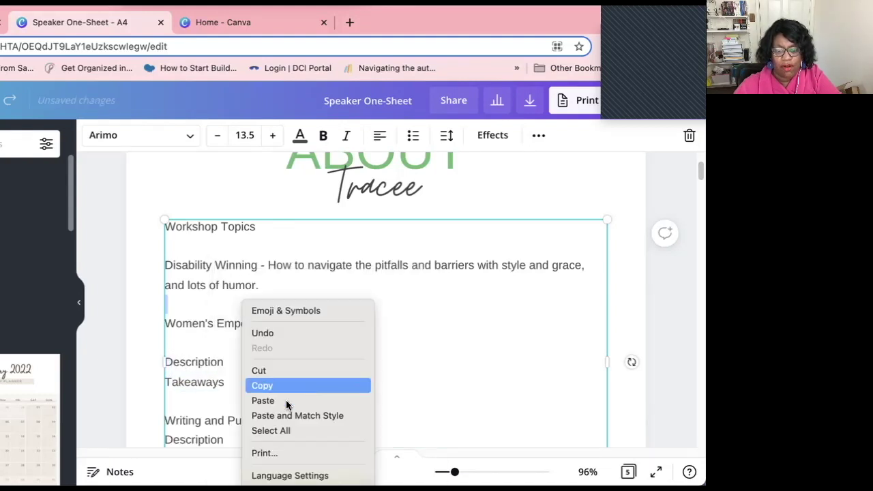
pyautogui.click(287, 401)
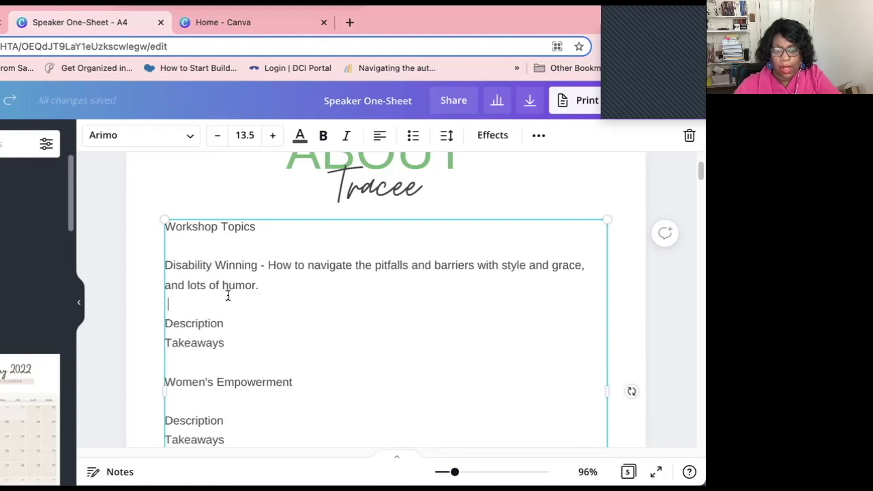
# Make the topic titles Disability Winning and Women's Empowerment bold.
pyautogui.scroll(-1, 247, 333)
pyautogui.moveTo(261, 245); pyautogui.dragTo(156, 238)
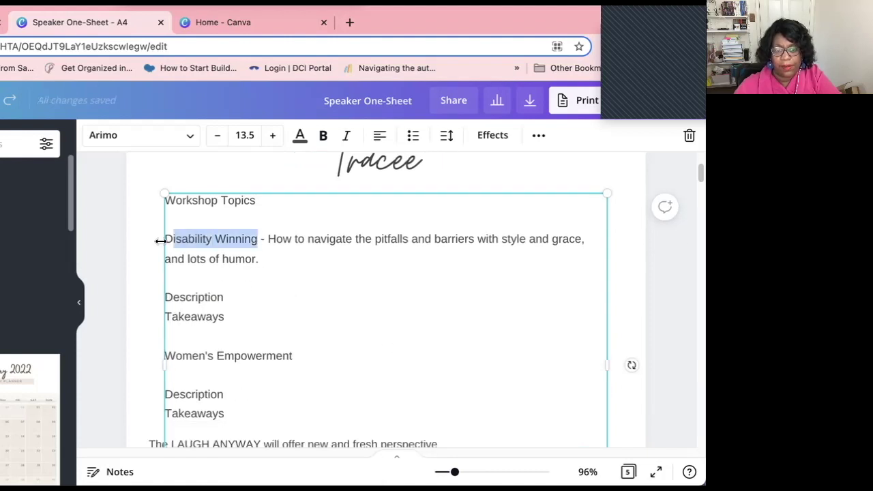
pyautogui.click(323, 135)
pyautogui.moveTo(298, 356); pyautogui.dragTo(156, 355)
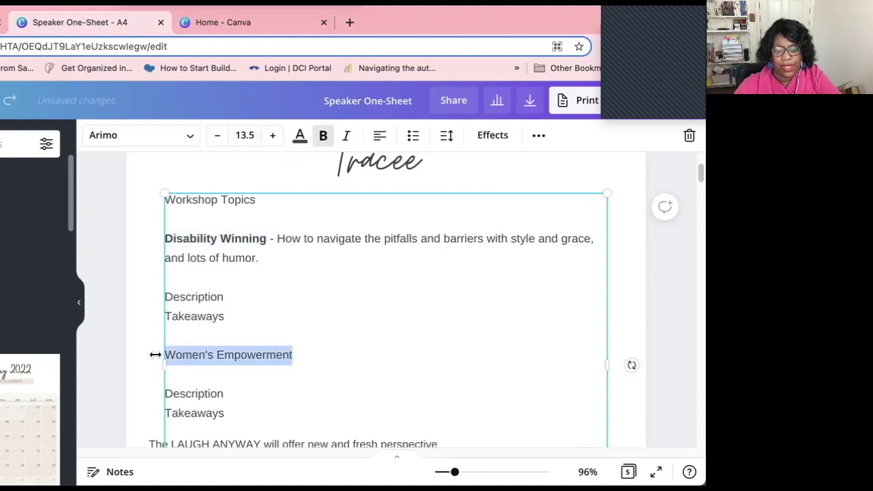
pyautogui.click(323, 135)
# Move the LAUGH ANYWAY paragraph under the heading and resize the workshop topics box.
pyautogui.scroll(-3, 308, 296)
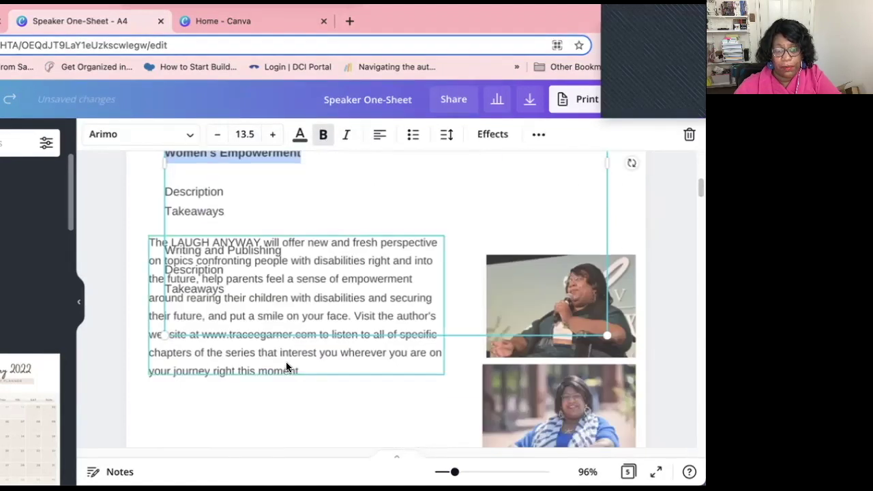
pyautogui.moveTo(222, 361); pyautogui.dragTo(234, 460)
pyautogui.scroll(1, 315, 384)
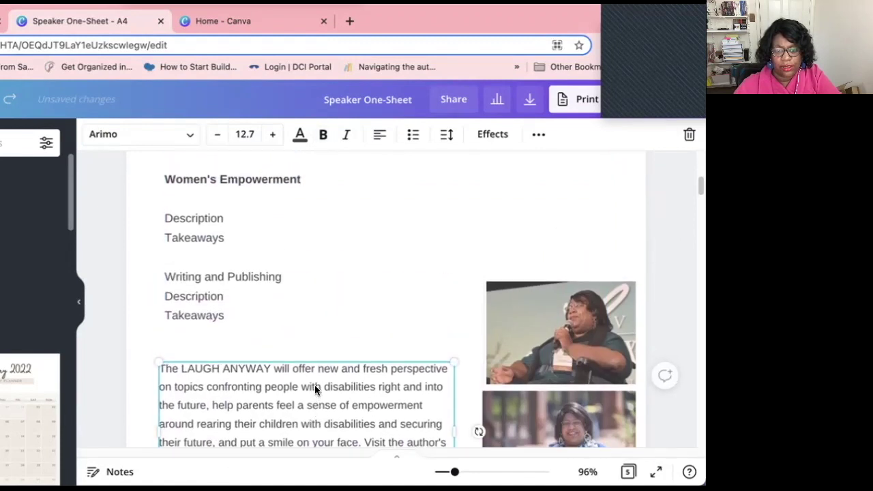
pyautogui.scroll(3, 314, 385)
pyautogui.scroll(-4, 314, 385)
pyautogui.moveTo(314, 385); pyautogui.dragTo(440, 170)
pyautogui.moveTo(228, 239); pyautogui.dragTo(216, 464)
pyautogui.moveTo(602, 390); pyautogui.dragTo(455, 392)
pyautogui.scroll(3, 460, 391)
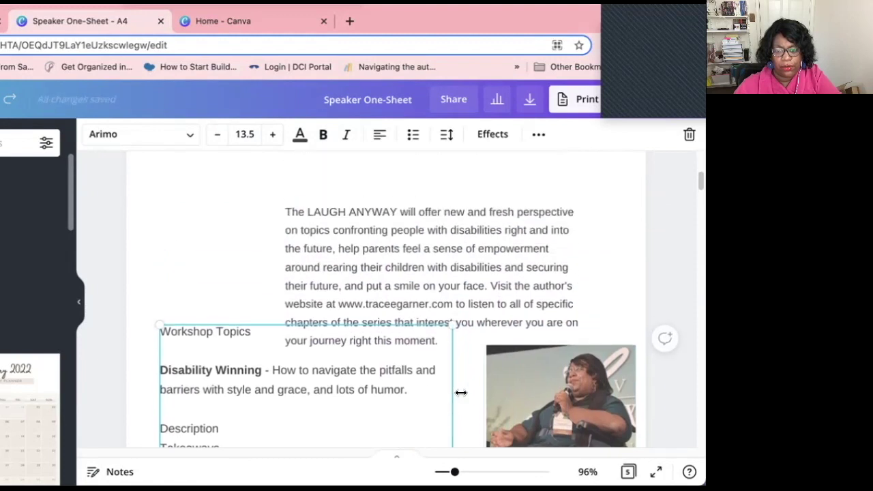
pyautogui.moveTo(454, 284); pyautogui.dragTo(325, 212)
pyautogui.scroll(3, 417, 320)
pyautogui.moveTo(417, 319); pyautogui.dragTo(594, 270)
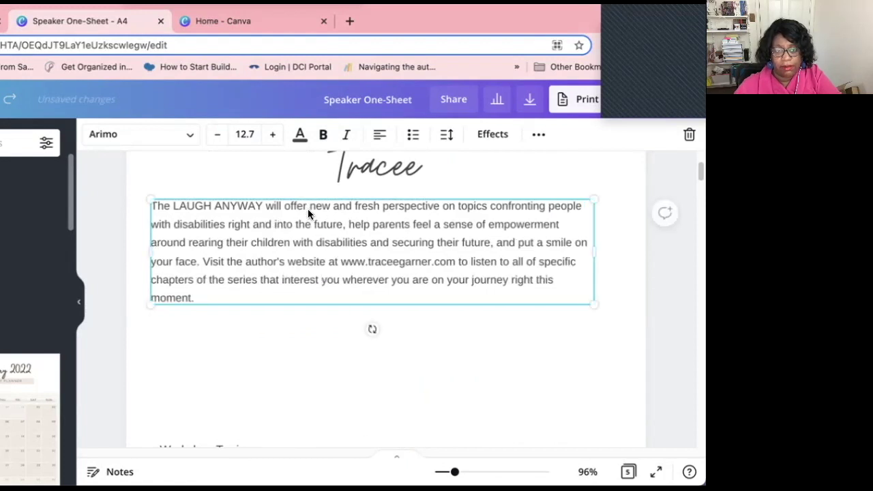
# Replace the LAUGH ANYWAY paragraph text with a Bio placeholder.
pyautogui.click(247, 205)
pyautogui.moveTo(196, 299); pyautogui.dragTo(153, 209)
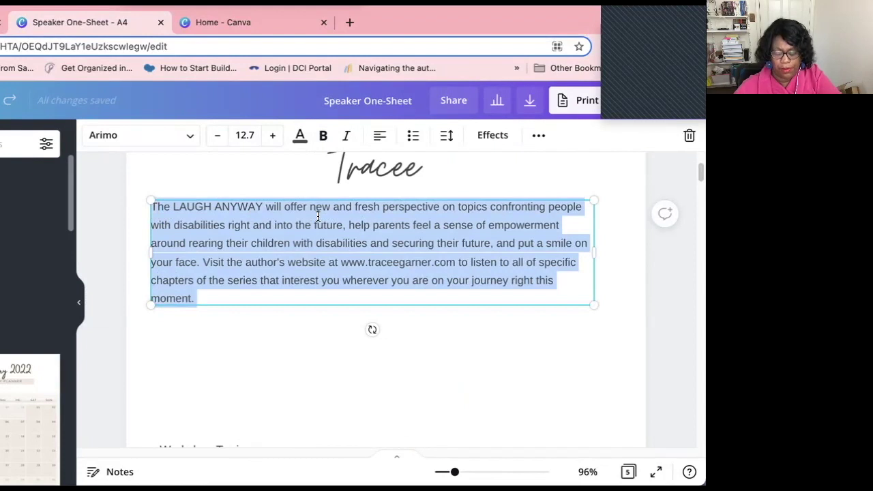
pyautogui.write('Bio')
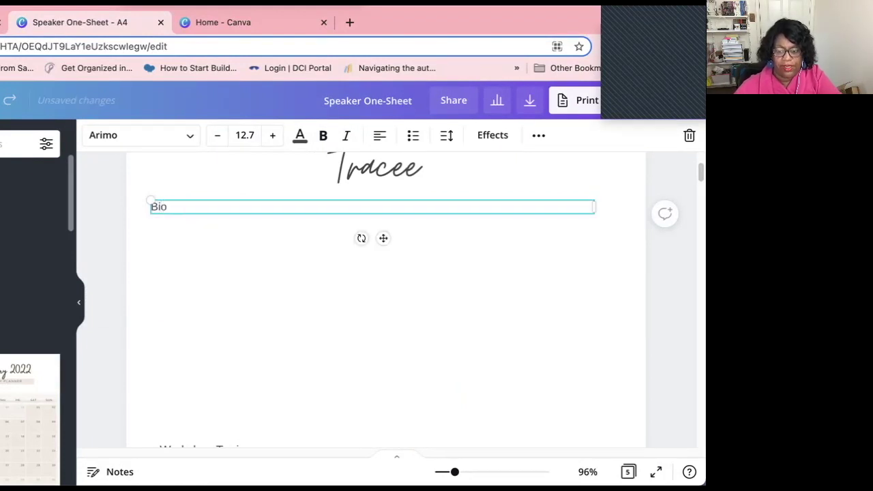
pyautogui.scroll(-1, 374, 333)
pyautogui.scroll(4, 392, 286)
pyautogui.scroll(1, 392, 286)
pyautogui.scroll(-10, 392, 306)
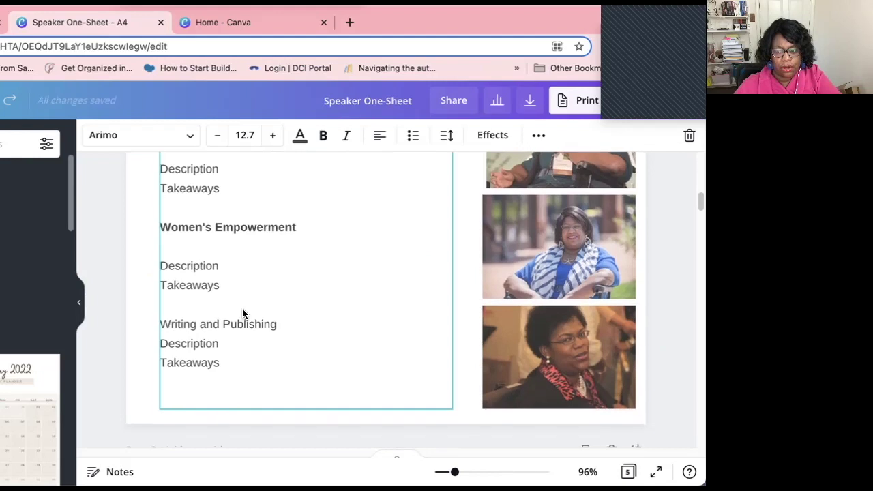
pyautogui.scroll(-5, 242, 313)
pyautogui.scroll(5, 579, 218)
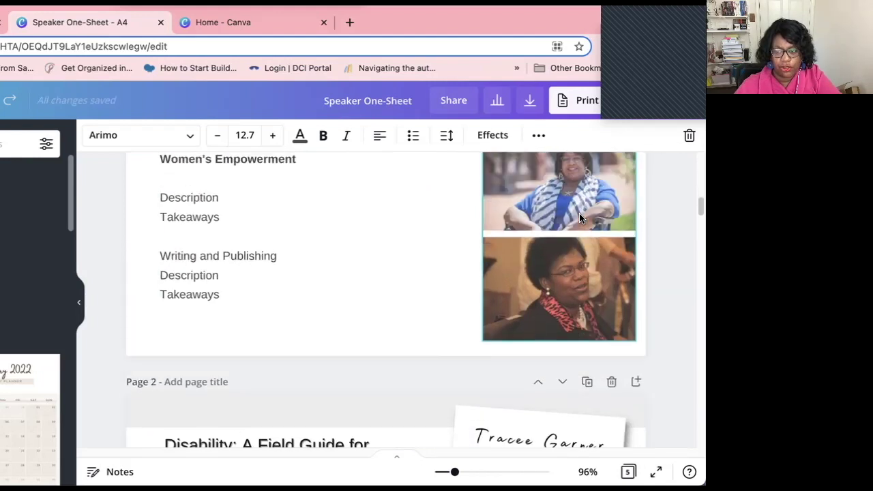
pyautogui.scroll(-2, 578, 216)
pyautogui.scroll(-5, 578, 216)
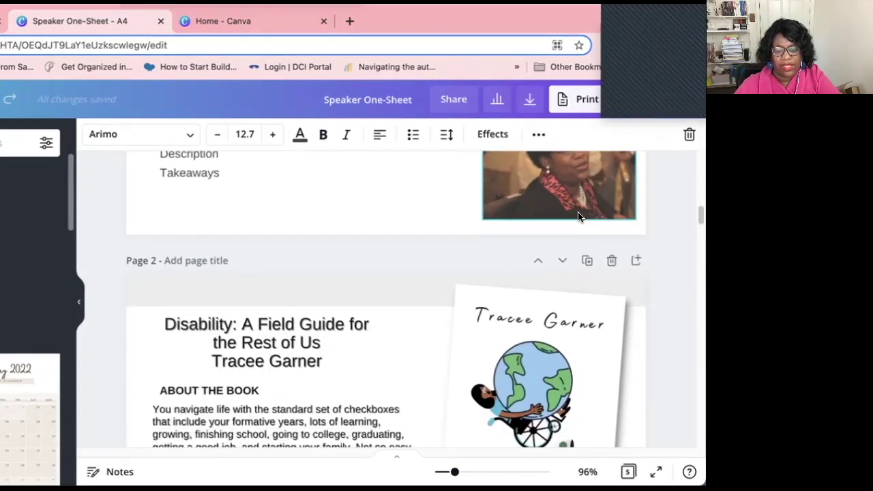
# Select the Page 2 book title text, then delete the Volume 2 page, leaving four pages.
pyautogui.click(321, 281)
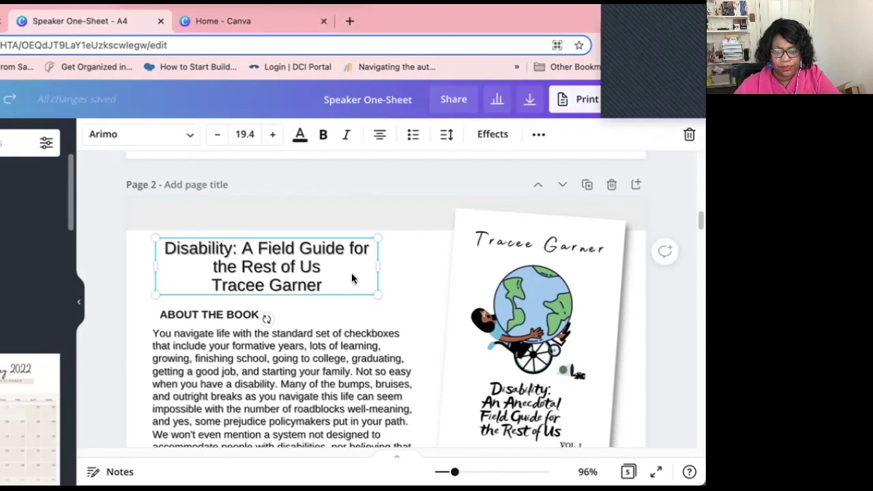
pyautogui.moveTo(322, 285); pyautogui.dragTo(191, 246)
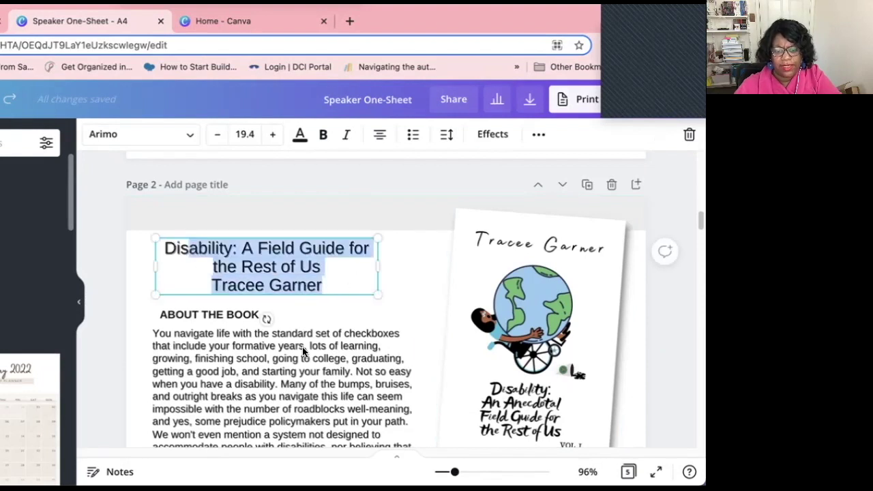
pyautogui.scroll(-5, 247, 307)
pyautogui.scroll(-5, 315, 369)
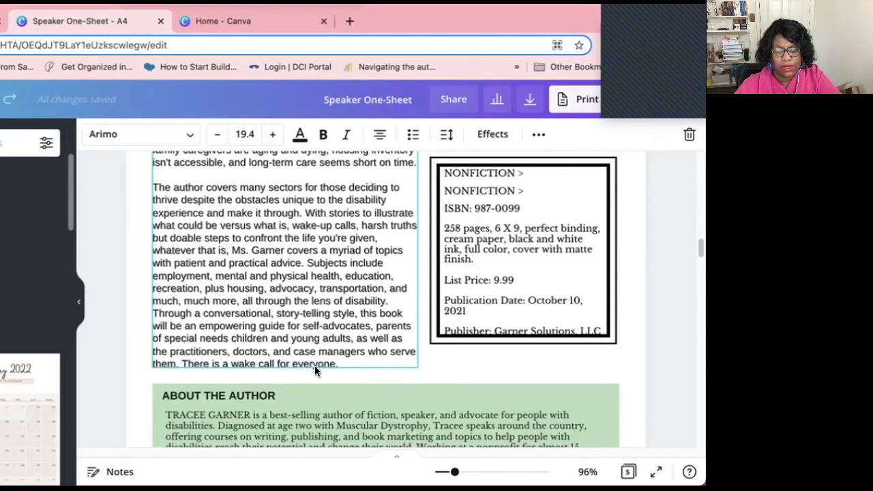
pyautogui.scroll(-5, 371, 380)
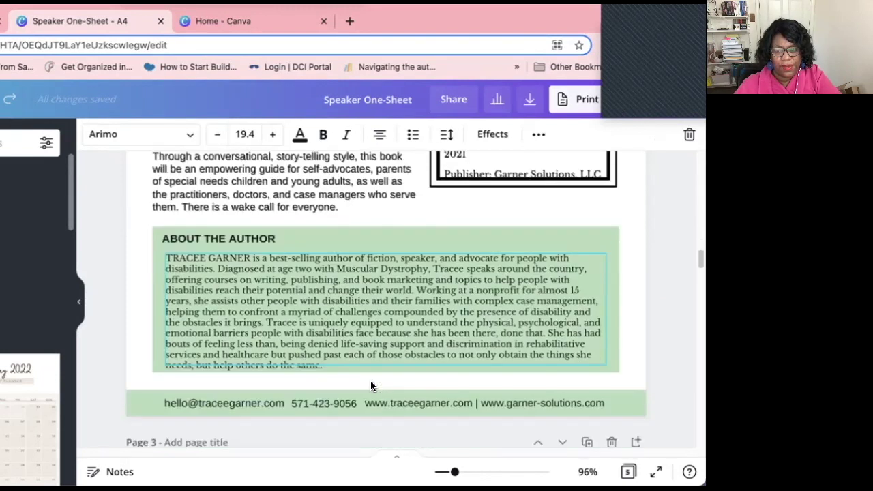
pyautogui.scroll(-5, 371, 385)
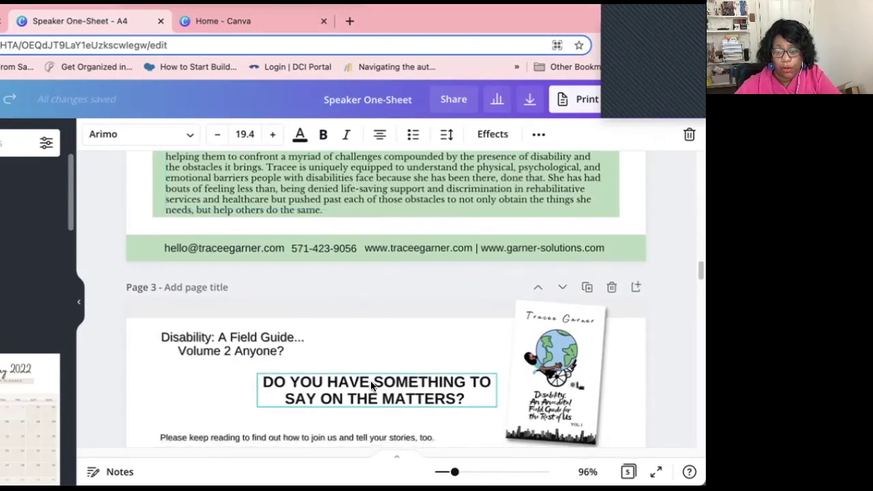
pyautogui.scroll(-1, 371, 385)
pyautogui.scroll(-2, 371, 385)
pyautogui.scroll(-2, 371, 386)
pyautogui.click(609, 199)
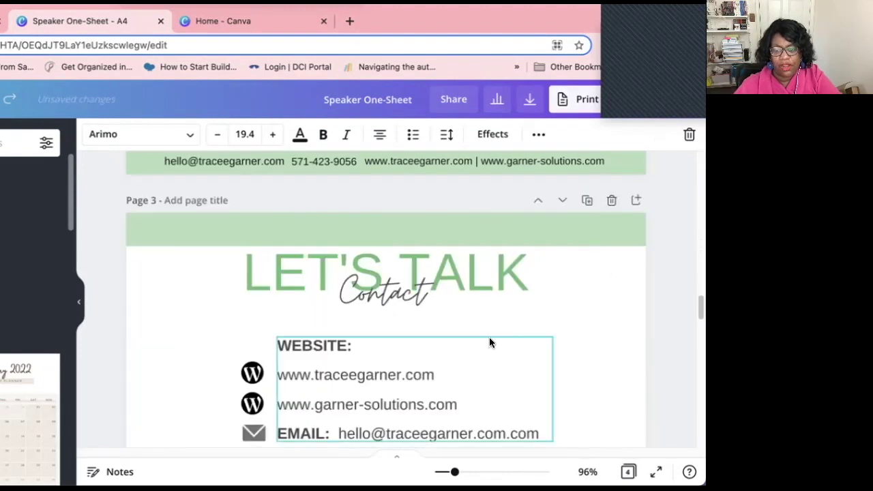
pyautogui.scroll(-15, 489, 337)
pyautogui.scroll(10, 489, 337)
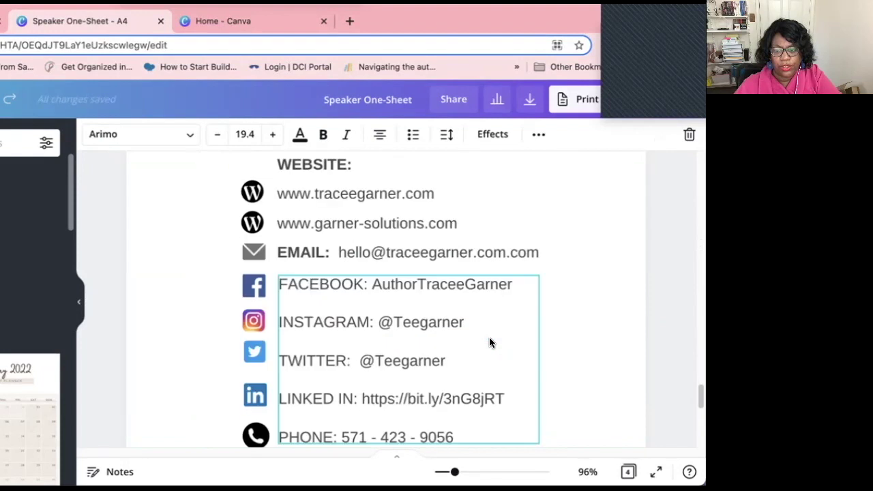
pyautogui.scroll(4, 489, 341)
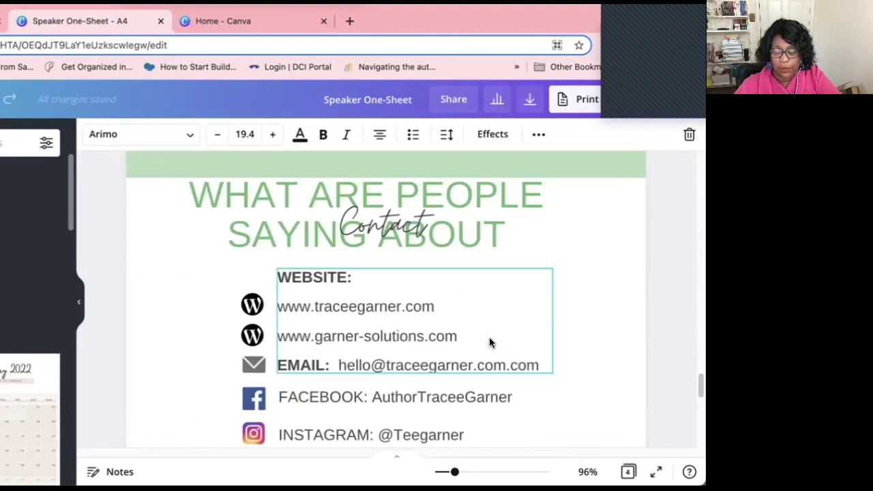
pyautogui.scroll(-10, 489, 341)
pyautogui.scroll(-5, 488, 337)
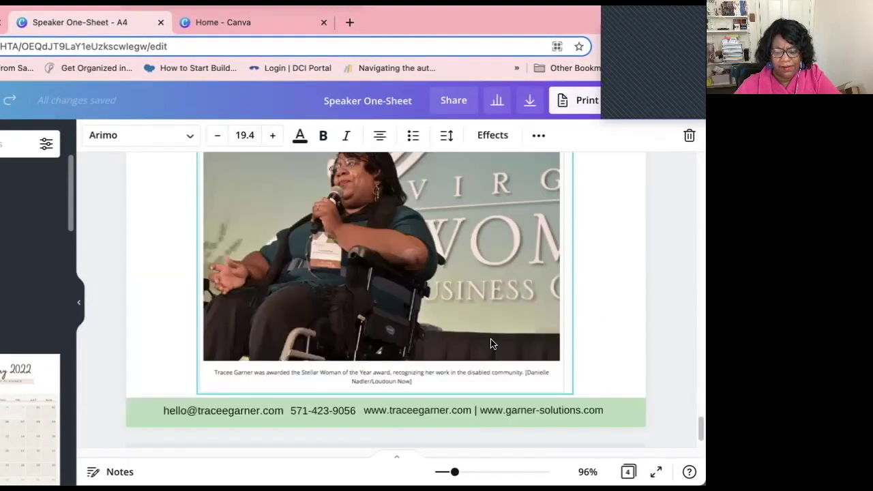
pyautogui.scroll(5, 491, 338)
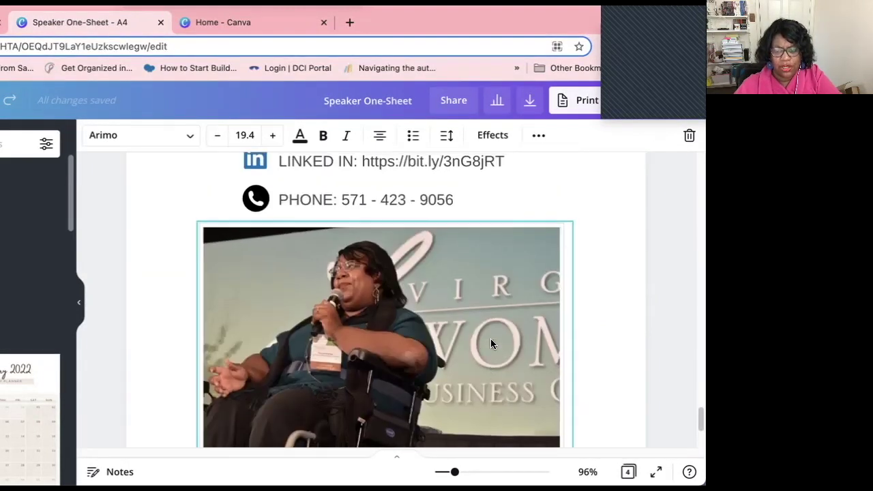
pyautogui.scroll(10, 490, 338)
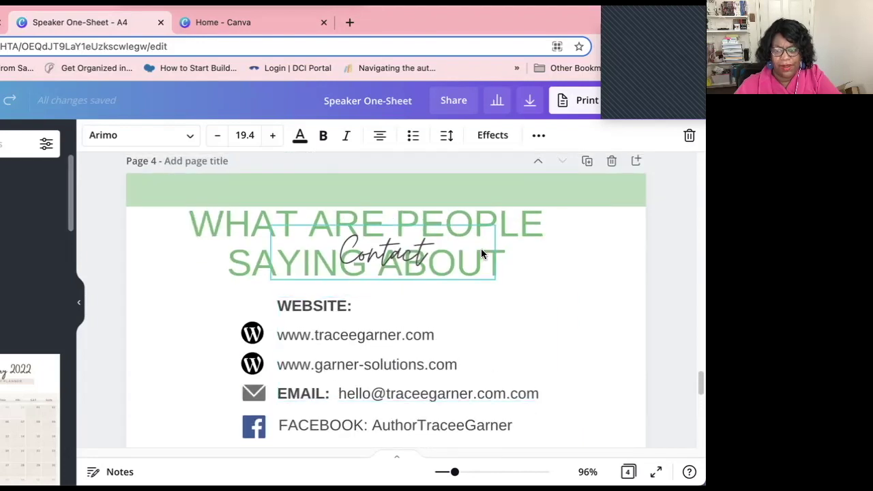
# Change the Contact script subtitle to 'Working with Tracee' on one line below the heading.
pyautogui.moveTo(367, 251); pyautogui.dragTo(367, 280)
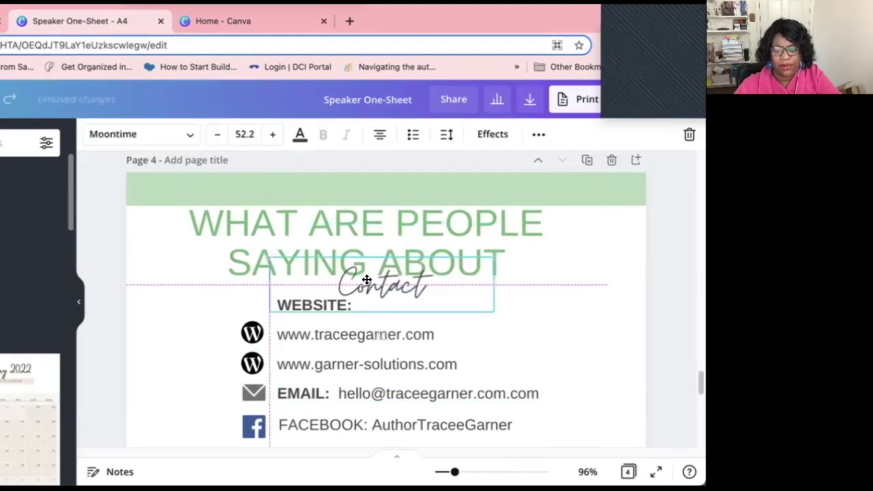
pyautogui.doubleClick(366, 279)
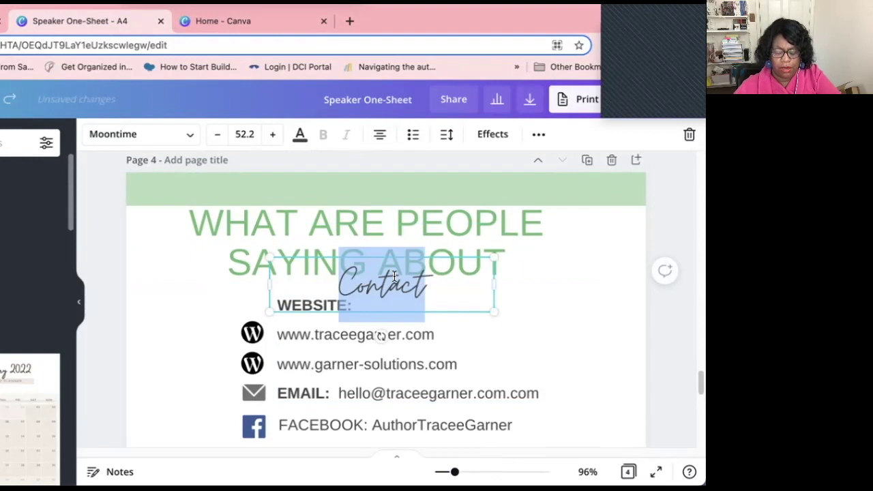
pyautogui.write('Working ')
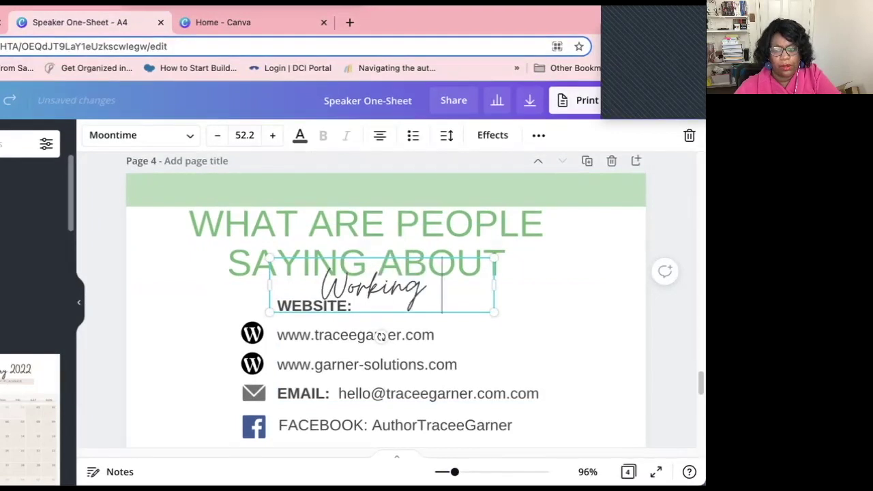
pyautogui.write('with Tracee')
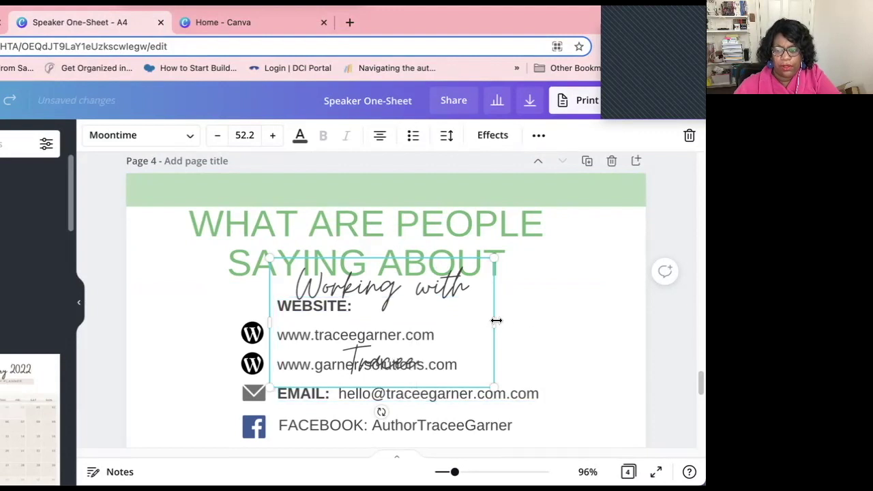
pyautogui.moveTo(494, 321); pyautogui.dragTo(570, 311)
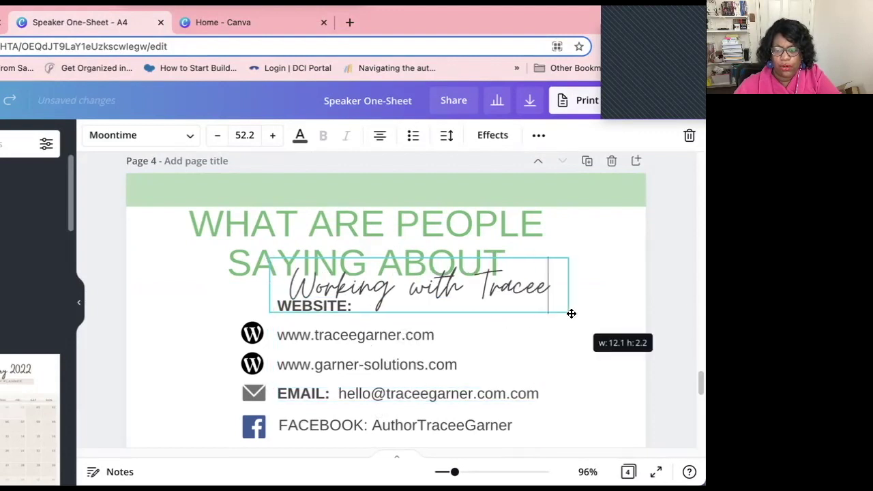
# Delete all the contact icons and text rows beneath the heading.
pyautogui.moveTo(211, 315); pyautogui.dragTo(343, 455)
pyautogui.press('Delete')
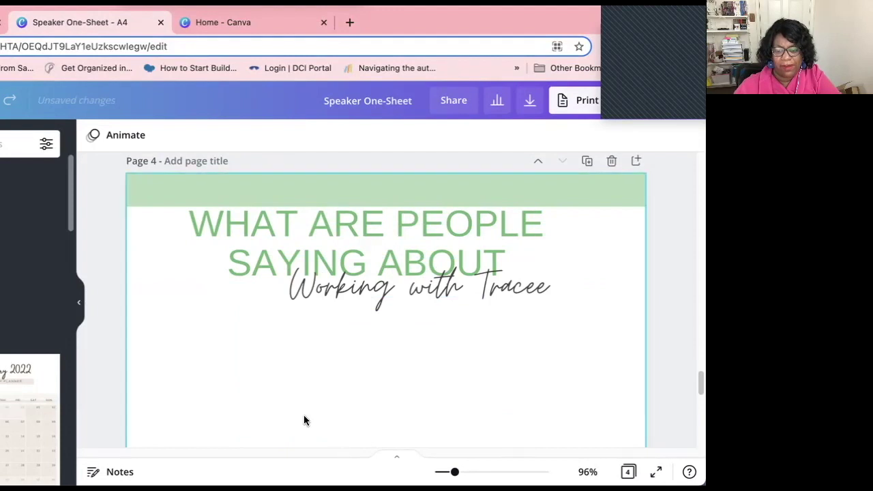
pyautogui.scroll(-10, 279, 409)
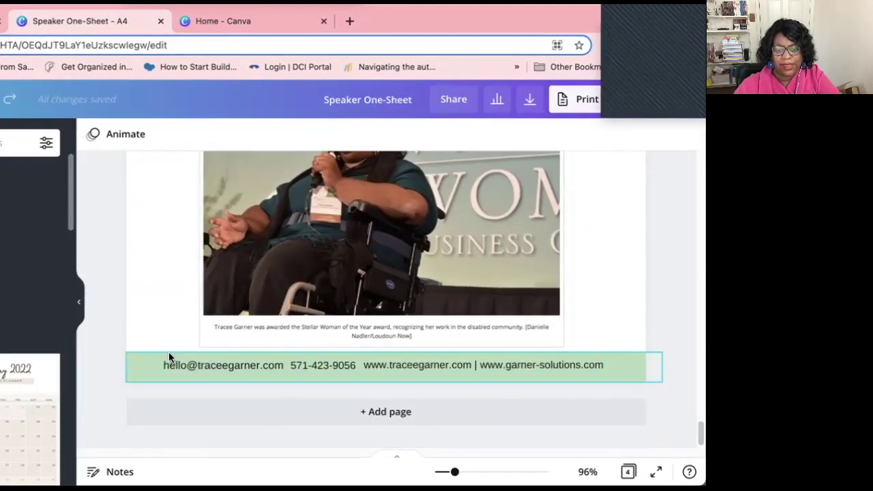
# Remove the second website from the green footer's contact text.
pyautogui.click(476, 363)
pyautogui.press('Delete')
pyautogui.press('Delete')
pyautogui.press('Delete')
pyautogui.press('Delete')
pyautogui.press('Delete')
pyautogui.press('Delete')
pyautogui.press('Delete')
pyautogui.press('Delete')
pyautogui.press('Delete')
pyautogui.press('Delete')
pyautogui.press('Delete')
pyautogui.press('Delete')
pyautogui.press('Delete')
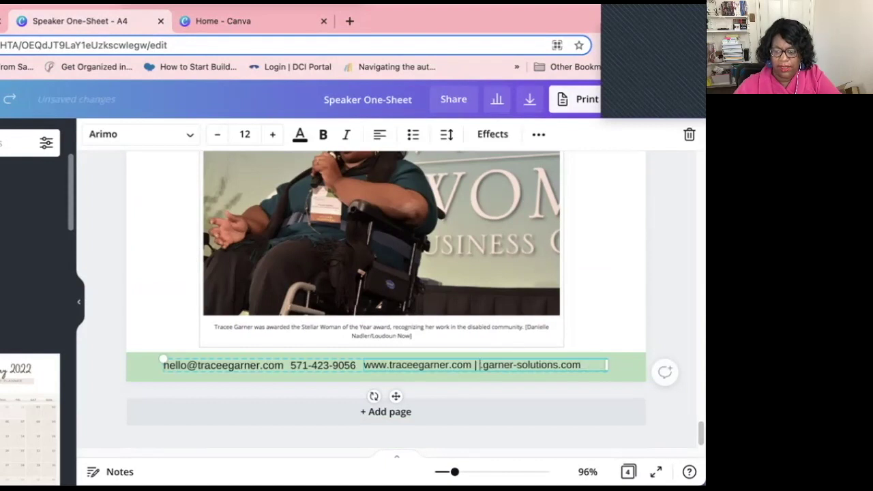
pyautogui.press('Delete')
pyautogui.press('Delete')
pyautogui.press('Delete')
pyautogui.press('Delete')
pyautogui.press('Delete')
pyautogui.press('Delete')
pyautogui.press('Delete')
pyautogui.press('Delete')
pyautogui.press('Delete')
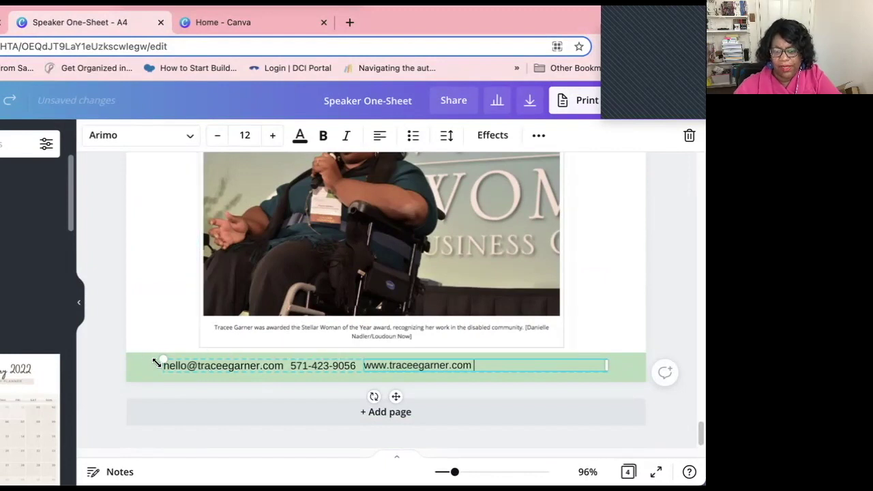
pyautogui.click(102, 369)
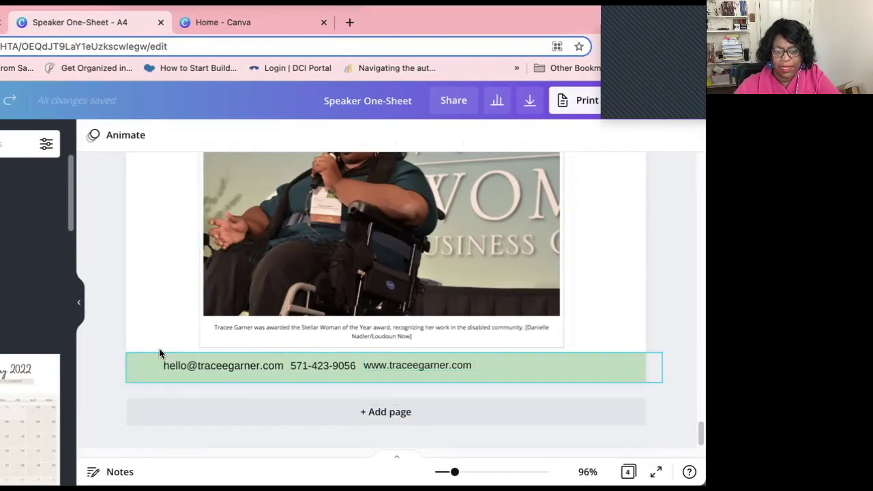
# Lock the green footer bar and shift its contact text right to centre it.
pyautogui.click(196, 371)
pyautogui.moveTo(166, 362); pyautogui.dragTo(156, 364)
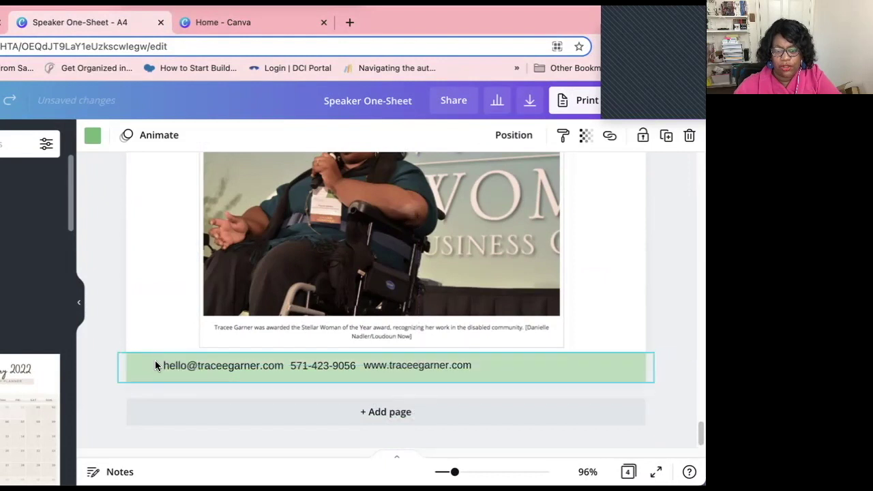
pyautogui.click(642, 135)
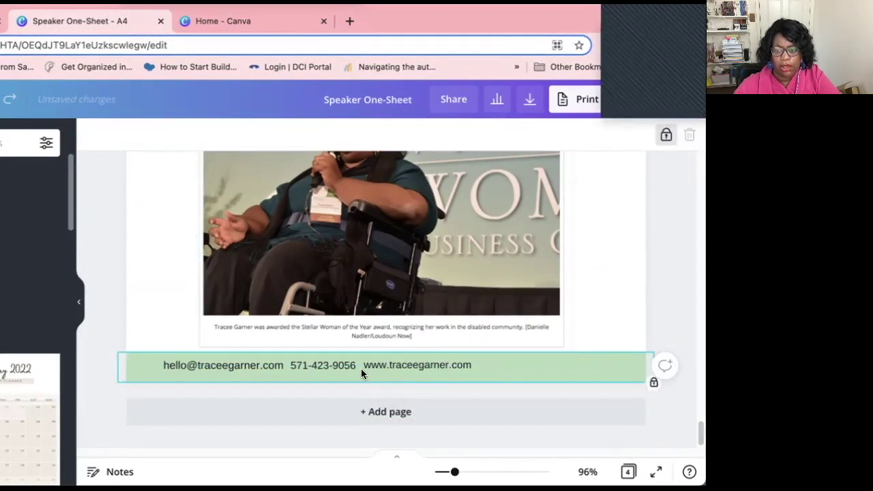
pyautogui.click(495, 368)
pyautogui.moveTo(495, 368); pyautogui.dragTo(553, 370)
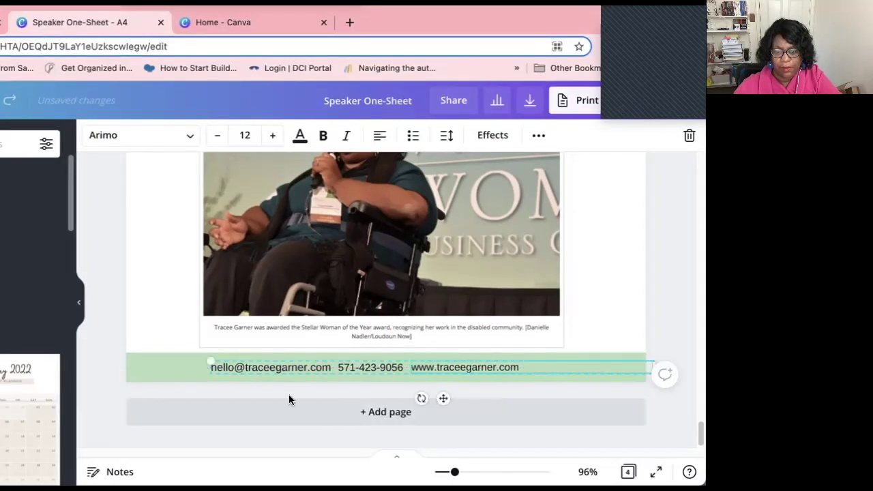
# Delete the Twitter, LinkedIn and phone icons from page 4.
pyautogui.click(403, 366)
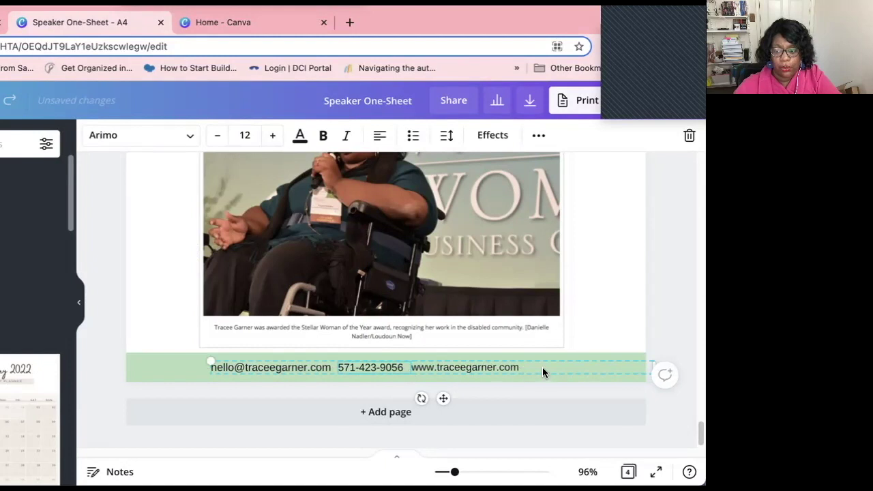
pyautogui.scroll(5, 440, 393)
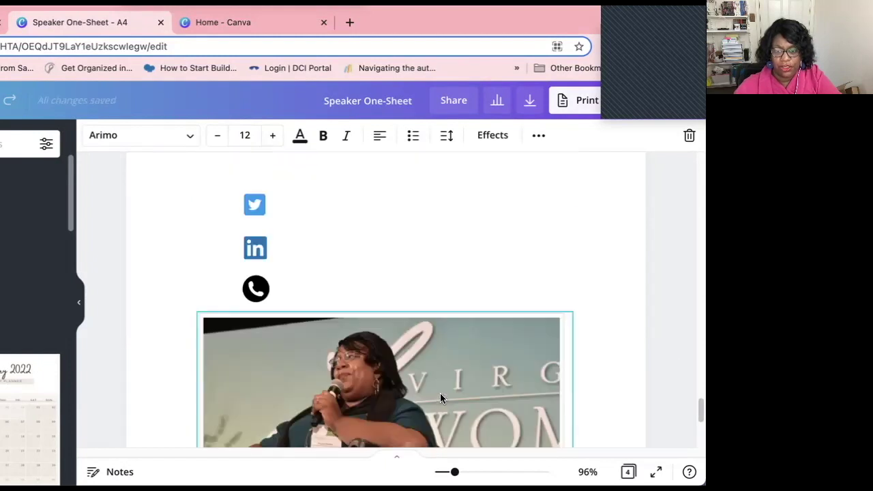
pyautogui.moveTo(196, 254); pyautogui.dragTo(308, 412)
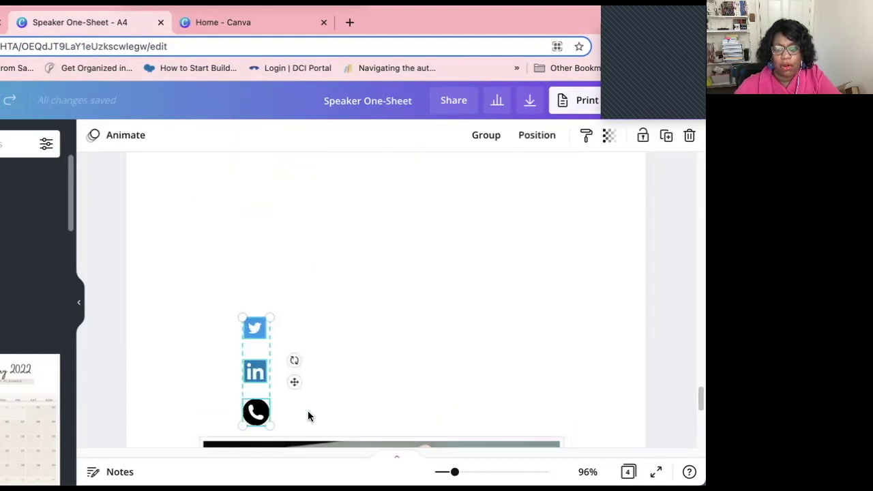
pyautogui.press('Delete')
# Delete the speaker photo and its empty image frame.
pyautogui.scroll(-5, 335, 389)
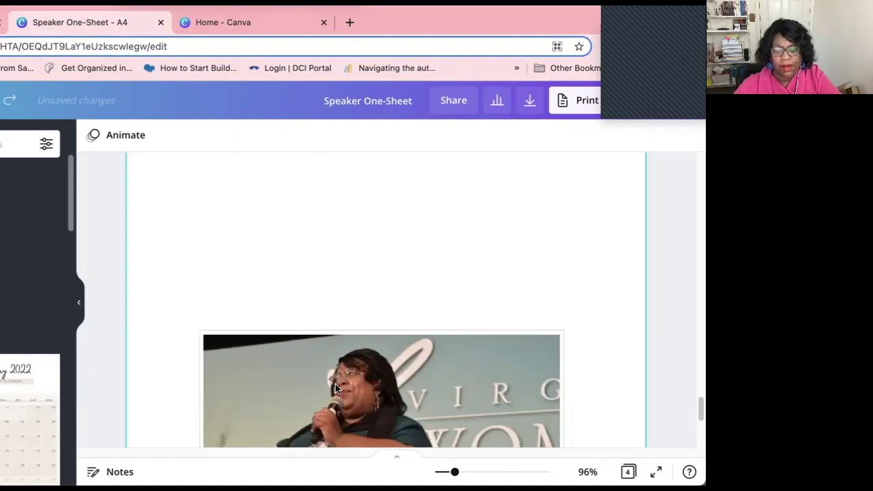
pyautogui.click(344, 329)
pyautogui.press('Delete')
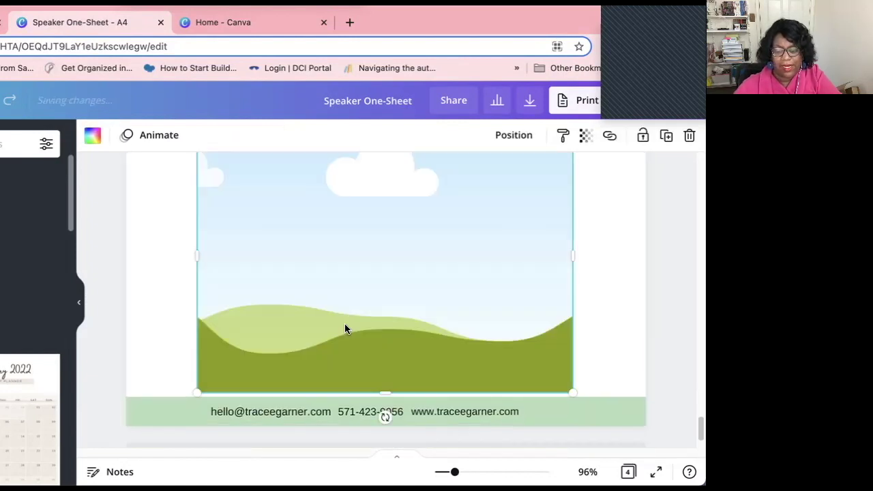
pyautogui.press('Delete')
pyautogui.scroll(1, 338, 327)
pyautogui.scroll(-5, 337, 328)
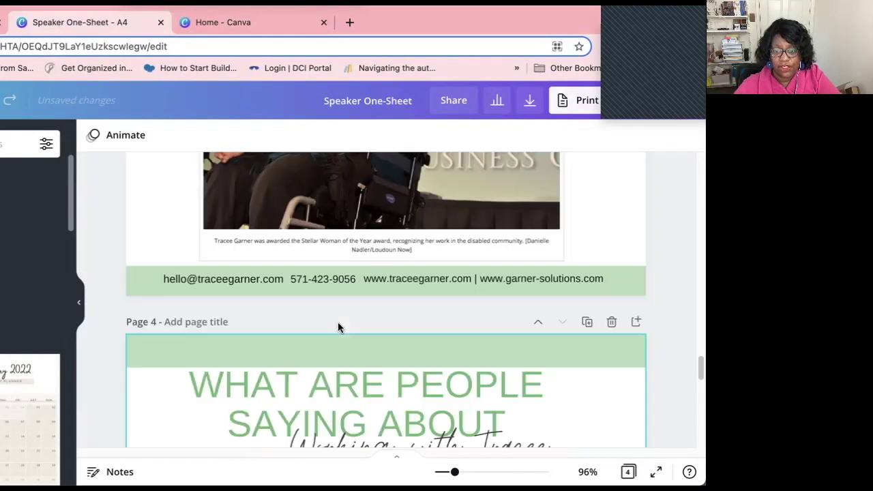
pyautogui.moveTo(400, 244); pyautogui.dragTo(343, 266)
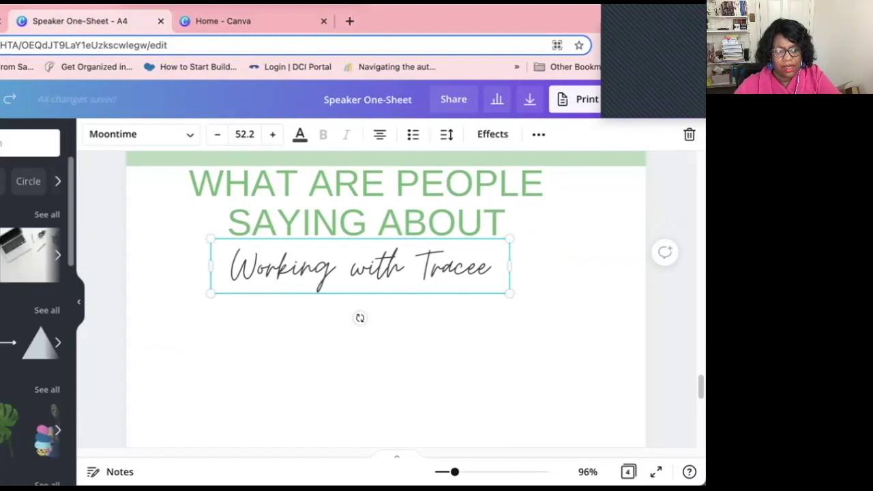
# Add The Autistic ME cover from Uploads, then shrink it and the orange See-Through Podcast cover.
pyautogui.scroll(-2, 13, 423)
pyautogui.scroll(-3, 13, 424)
pyautogui.scroll(1, 12, 423)
pyautogui.scroll(-1, 468, 355)
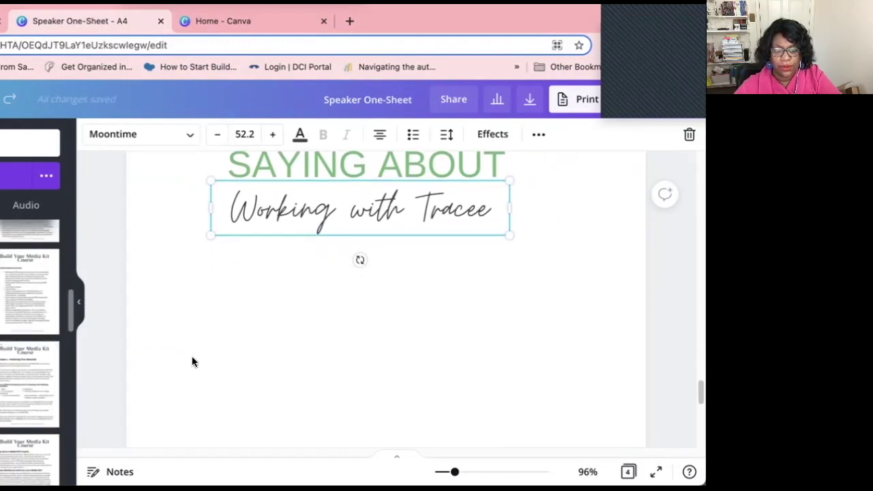
pyautogui.scroll(-3, 29, 375)
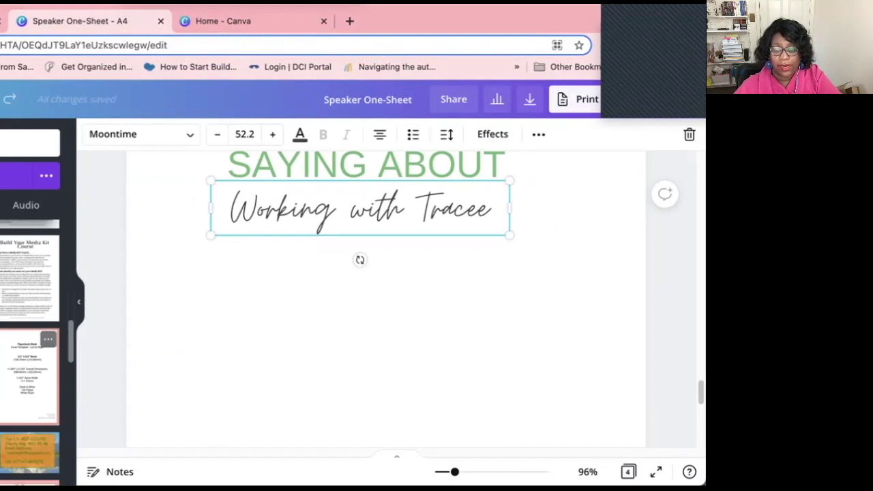
pyautogui.scroll(-3, 29, 355)
pyautogui.click(29, 270)
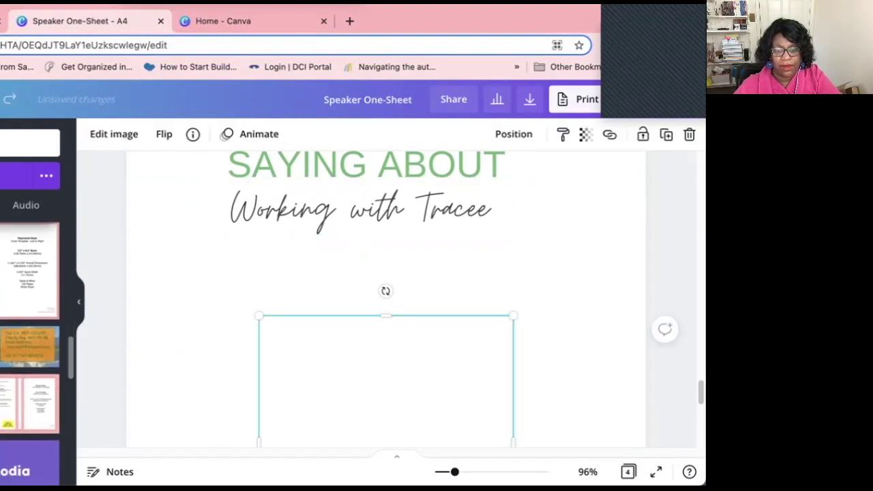
pyautogui.moveTo(255, 319); pyautogui.dragTo(410, 453)
pyautogui.hotkey('ctrl', 'z')
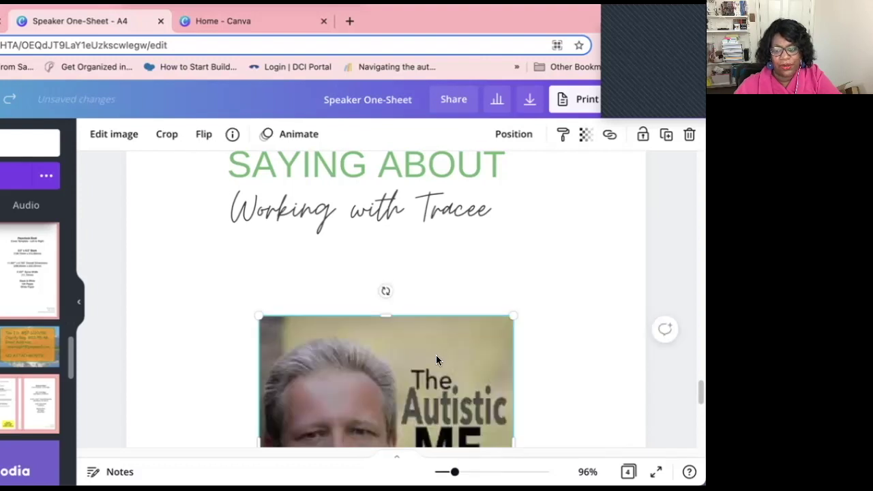
pyautogui.moveTo(509, 317); pyautogui.dragTo(311, 420)
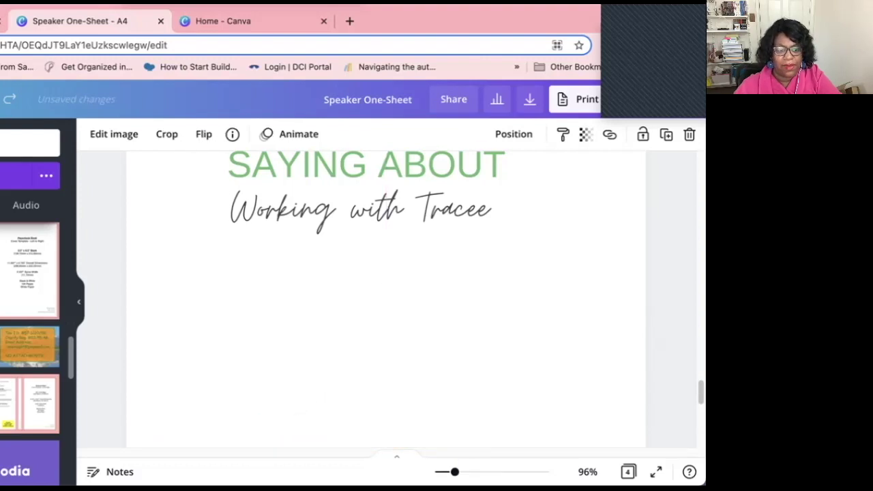
pyautogui.moveTo(554, 287); pyautogui.dragTo(353, 412)
# Shrink the See-Through Podcast cover further and stack a smaller The Autistic ME beneath it.
pyautogui.scroll(-2, 353, 412)
pyautogui.moveTo(299, 346); pyautogui.dragTo(234, 224)
pyautogui.moveTo(281, 244); pyautogui.dragTo(222, 182)
pyautogui.moveTo(325, 297); pyautogui.dragTo(209, 235)
pyautogui.moveTo(245, 305); pyautogui.dragTo(216, 266)
pyautogui.moveTo(172, 240); pyautogui.dragTo(176, 231)
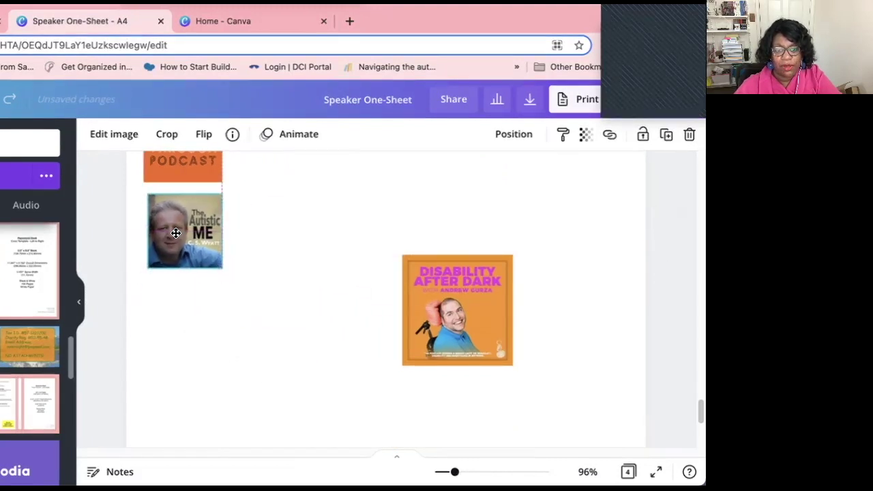
# Shrink the Disability After Dark cover and tuck it under The Autistic ME.
pyautogui.moveTo(408, 295); pyautogui.dragTo(382, 305)
pyautogui.moveTo(263, 338); pyautogui.dragTo(262, 344)
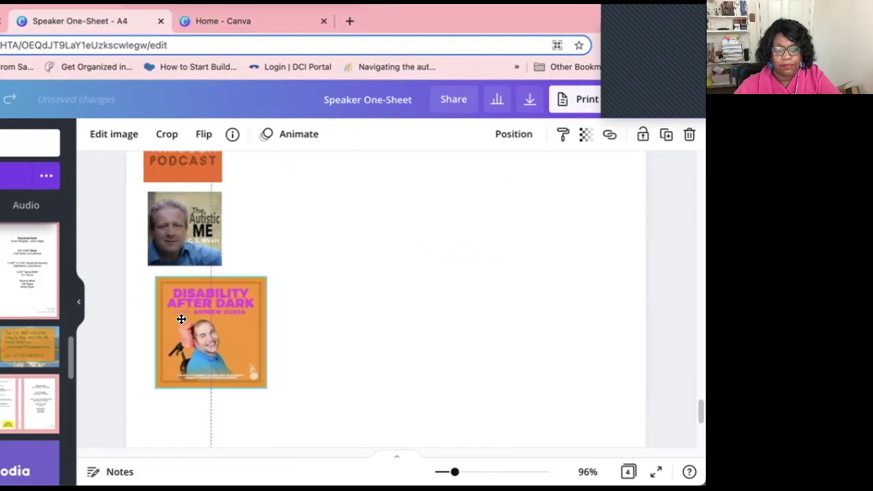
pyautogui.moveTo(262, 273); pyautogui.dragTo(214, 303)
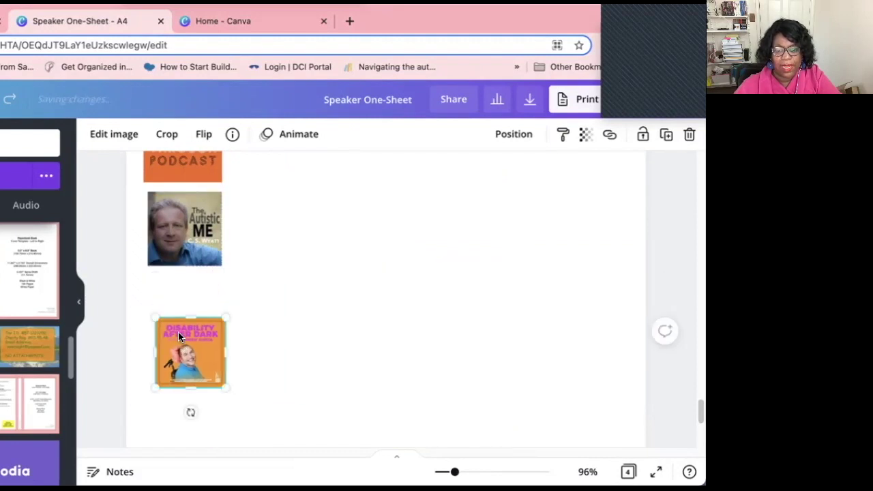
pyautogui.moveTo(178, 331); pyautogui.dragTo(170, 292)
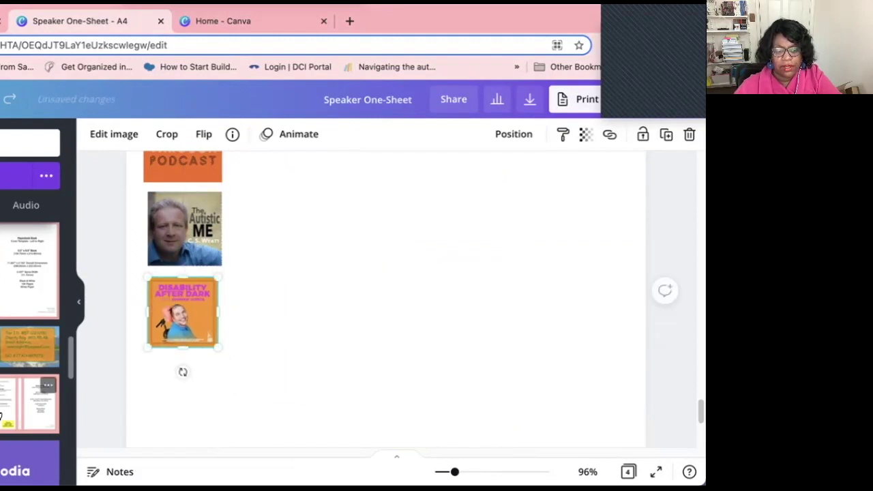
# Add the Innersight banner, shrink it and place it below Disability After Dark.
pyautogui.click(31, 346)
pyautogui.moveTo(526, 208); pyautogui.dragTo(360, 246)
pyautogui.moveTo(313, 259); pyautogui.dragTo(215, 371)
pyautogui.scroll(3, 325, 404)
pyautogui.click(172, 414)
pyautogui.scroll(-3, 182, 417)
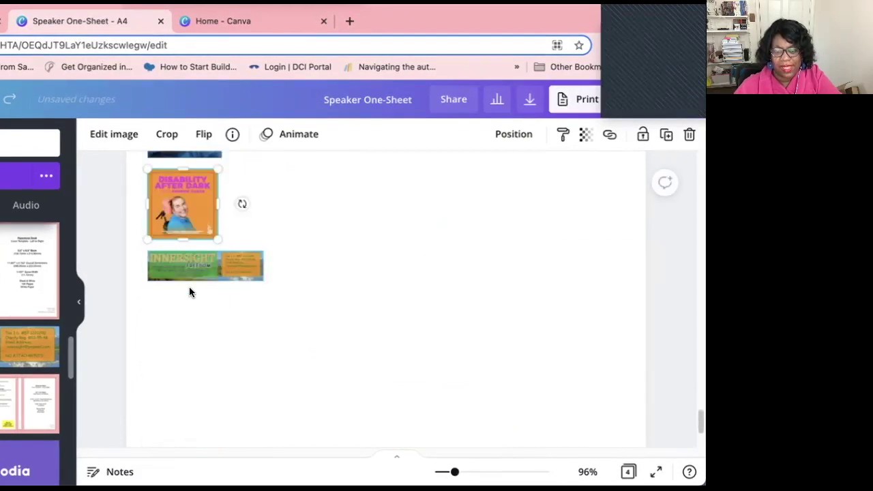
pyautogui.scroll(-3, 30, 355)
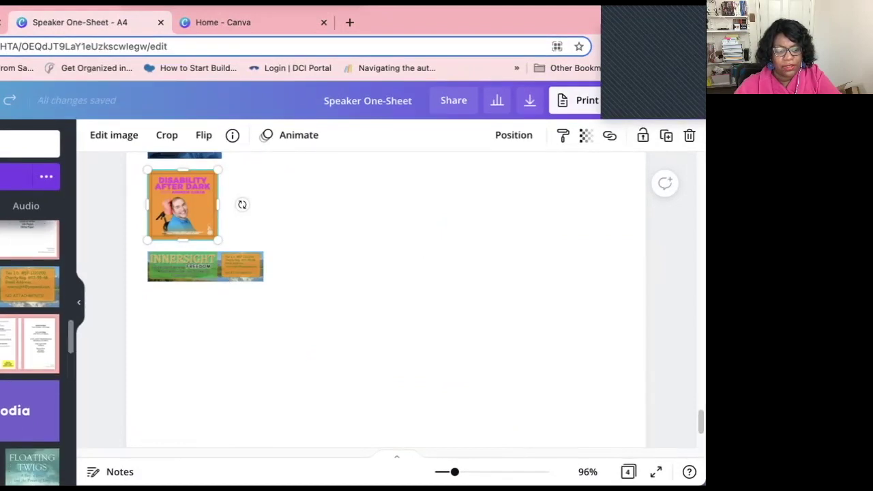
pyautogui.scroll(3, 30, 352)
pyautogui.scroll(3, 122, 371)
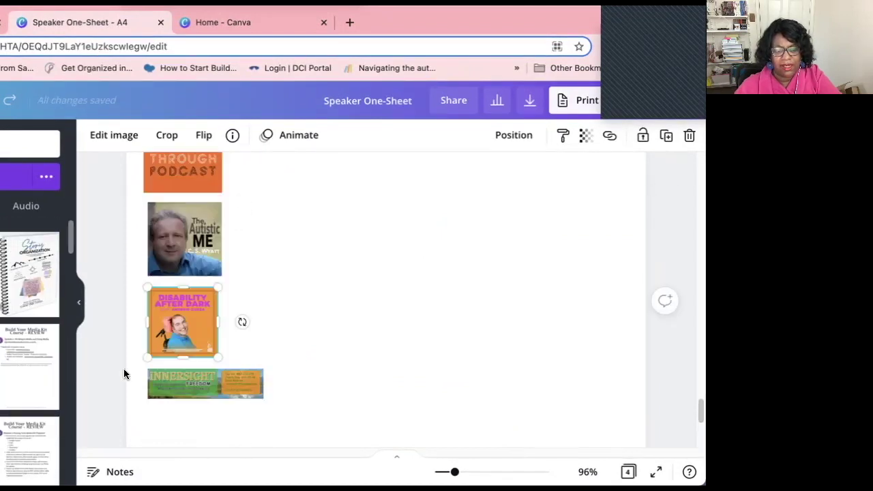
pyautogui.scroll(1, 184, 374)
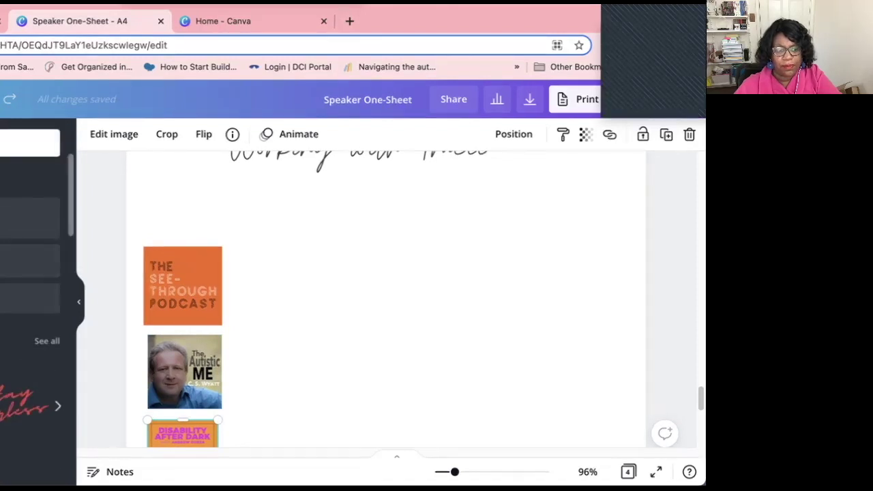
pyautogui.click(30, 218)
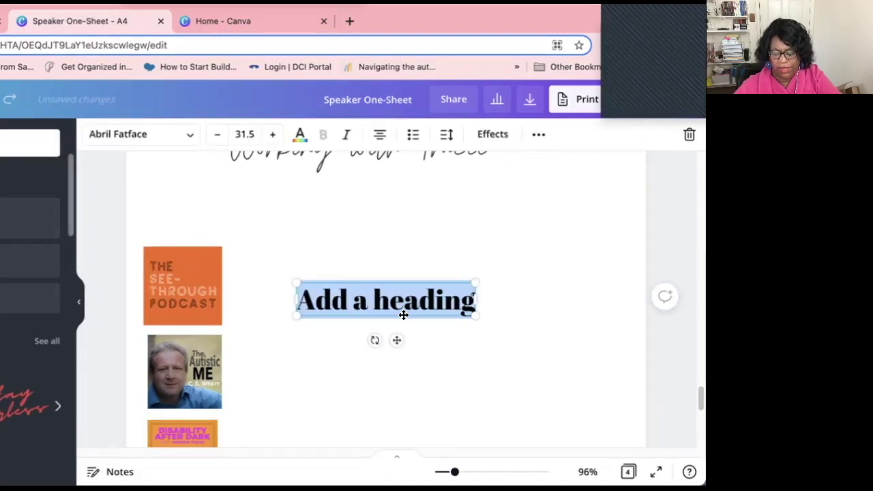
pyautogui.press('BackSpace')
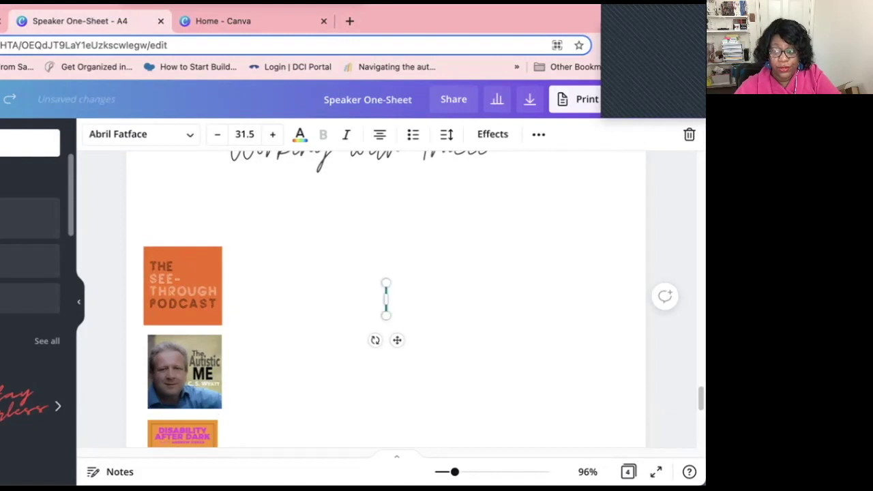
pyautogui.write('www.podcast.com')
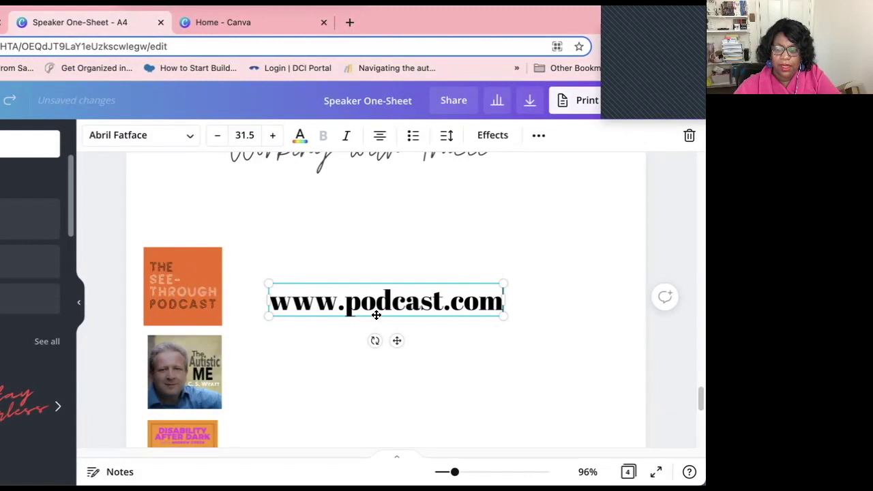
pyautogui.moveTo(509, 274); pyautogui.dragTo(375, 302)
pyautogui.moveTo(310, 299); pyautogui.dragTo(277, 295)
pyautogui.moveTo(343, 311); pyautogui.dragTo(369, 318)
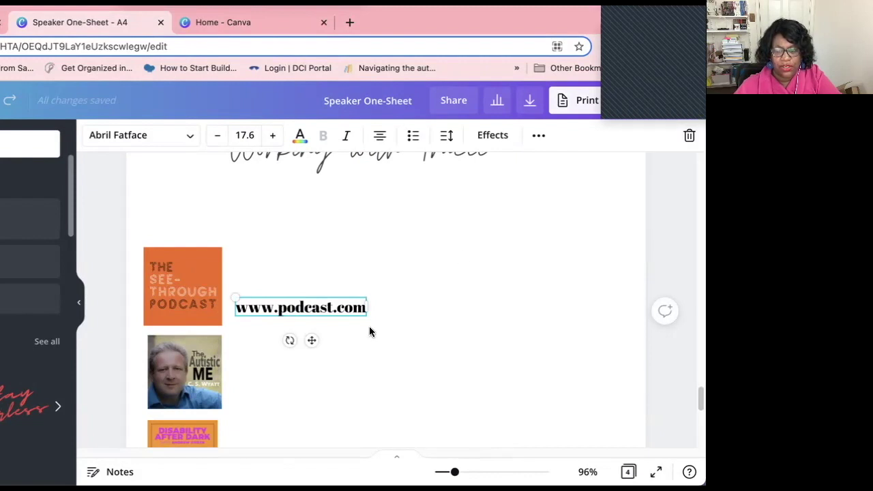
# Extend the web address with the episode path ending in 12/29/2021 and shift it right off the cover.
pyautogui.scroll(-3, 248, 409)
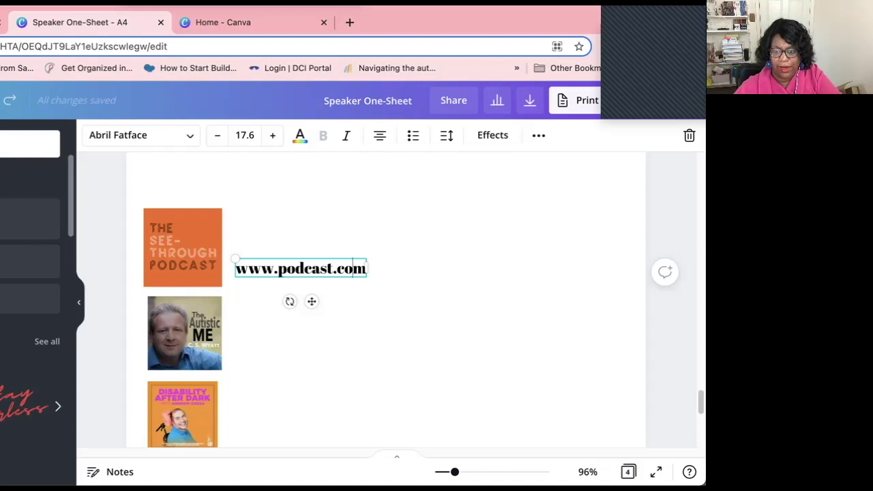
pyautogui.write('/traceeg')
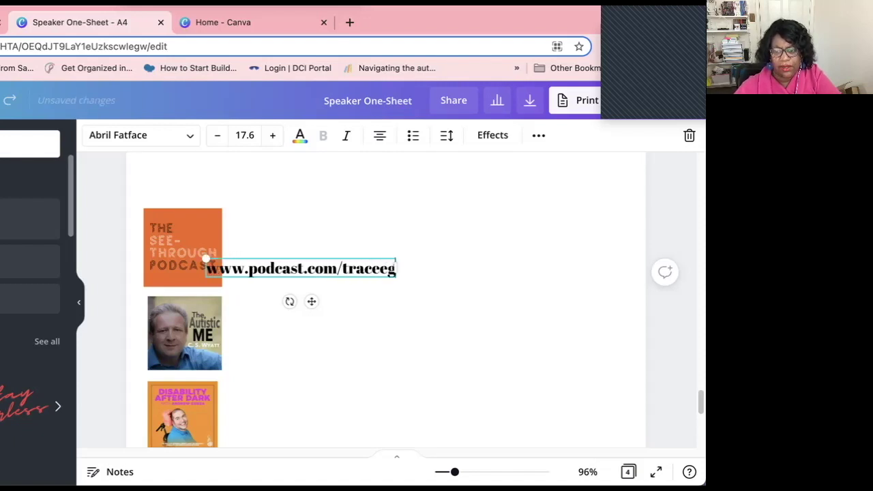
pyautogui.write('arner12')
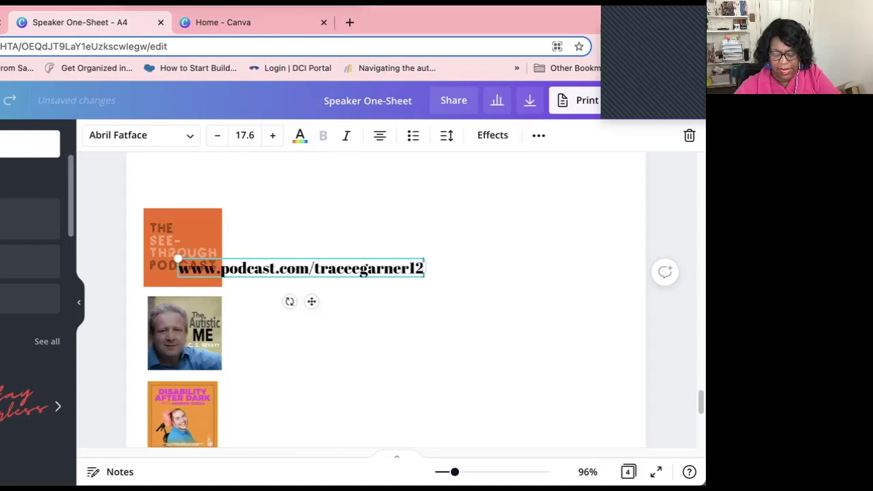
pyautogui.write('/29/2021')
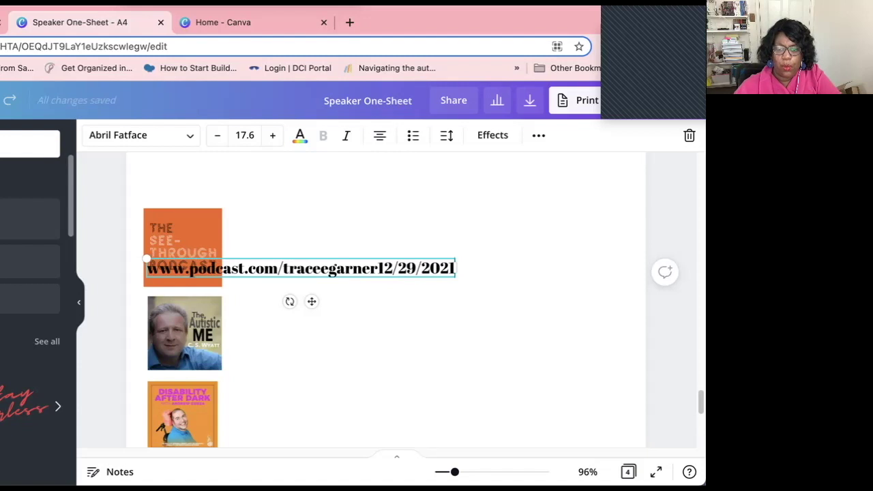
pyautogui.moveTo(283, 256); pyautogui.dragTo(377, 264)
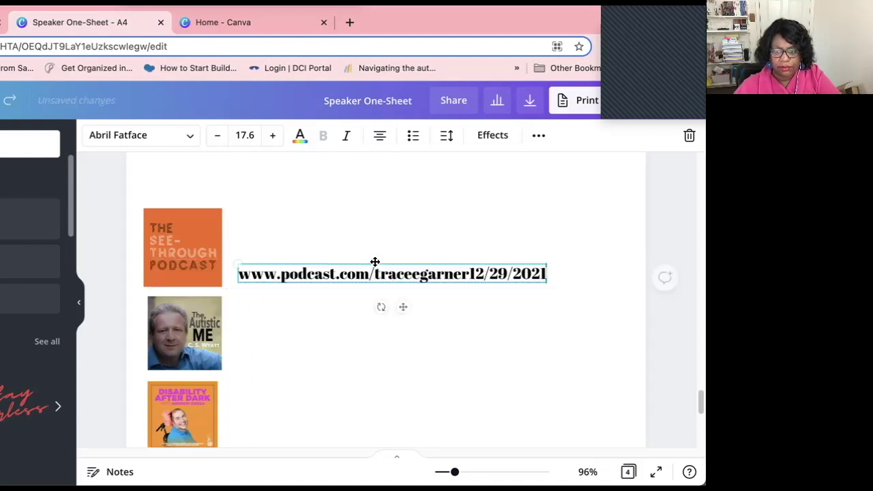
# Reduce the podcast URL's font size by two steps, set it in Libre Baskerville, and place it beside the first cover.
pyautogui.click(218, 140)
pyautogui.click(217, 139)
pyautogui.click(217, 140)
pyautogui.click(217, 139)
pyautogui.click(144, 131)
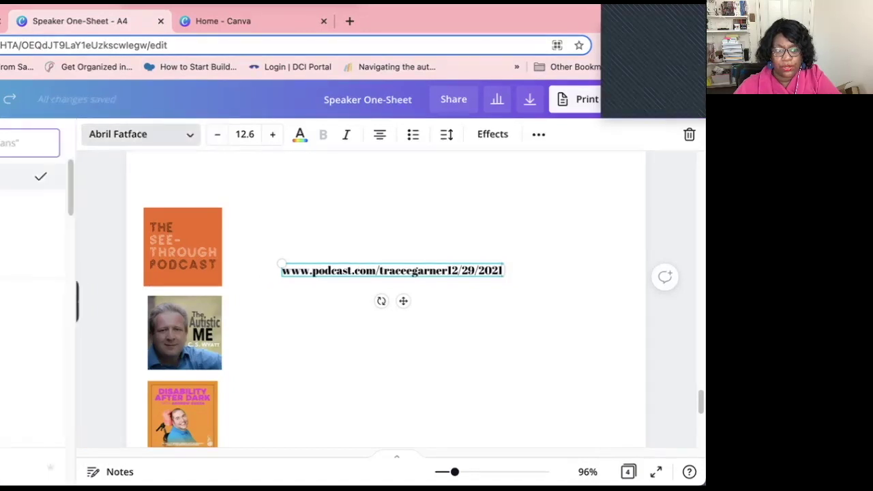
pyautogui.click(27, 230)
pyautogui.moveTo(437, 263); pyautogui.dragTo(448, 253)
# Move the 'Working with' script title up beneath the heading.
pyautogui.scroll(-5, 347, 410)
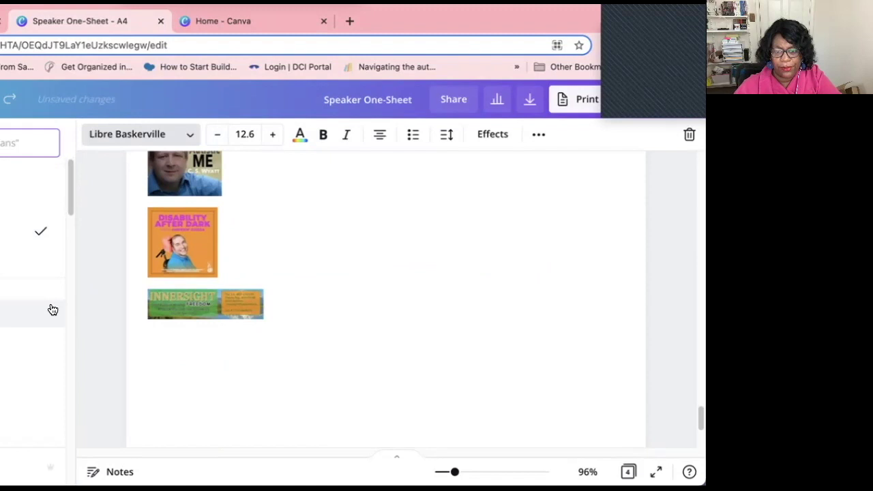
pyautogui.scroll(3, 277, 346)
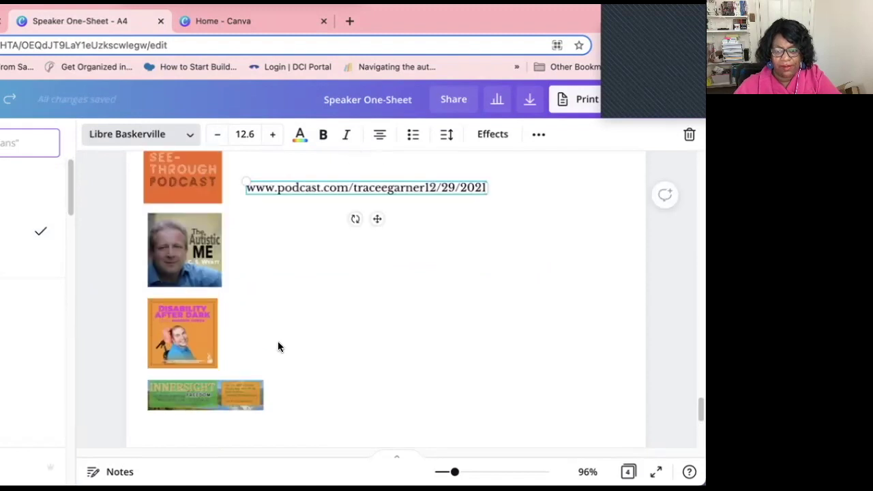
pyautogui.scroll(5, 277, 347)
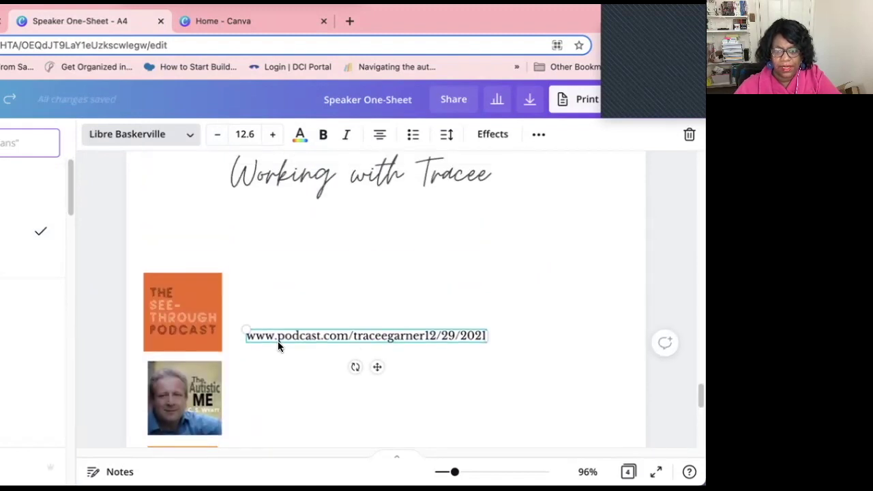
pyautogui.moveTo(334, 286); pyautogui.dragTo(335, 276)
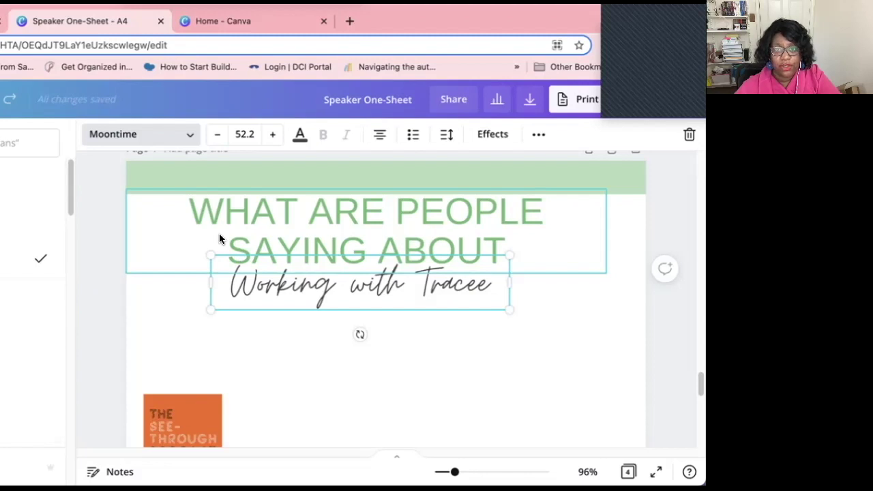
# Shrink the 'Working with' script title using a corner handle.
pyautogui.scroll(1, 198, 329)
pyautogui.moveTo(208, 333); pyautogui.dragTo(344, 307)
pyautogui.scroll(-1, 578, 397)
pyautogui.scroll(5, 578, 398)
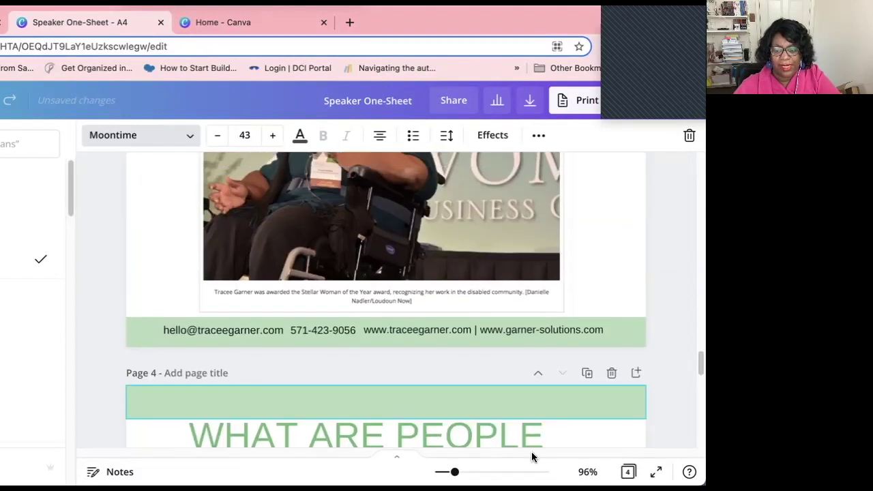
# Zoom out and delete the LET'S TALK contact page, leaving three pages.
pyautogui.moveTo(455, 472); pyautogui.dragTo(442, 471)
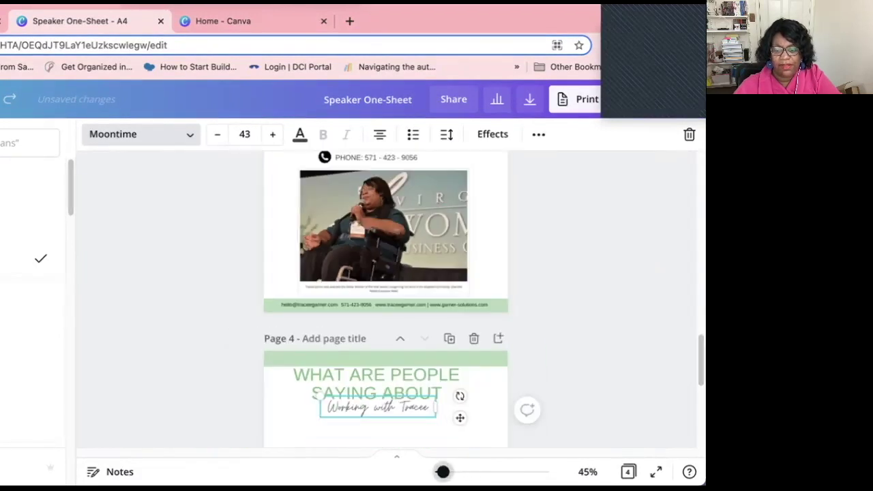
pyautogui.scroll(5, 610, 402)
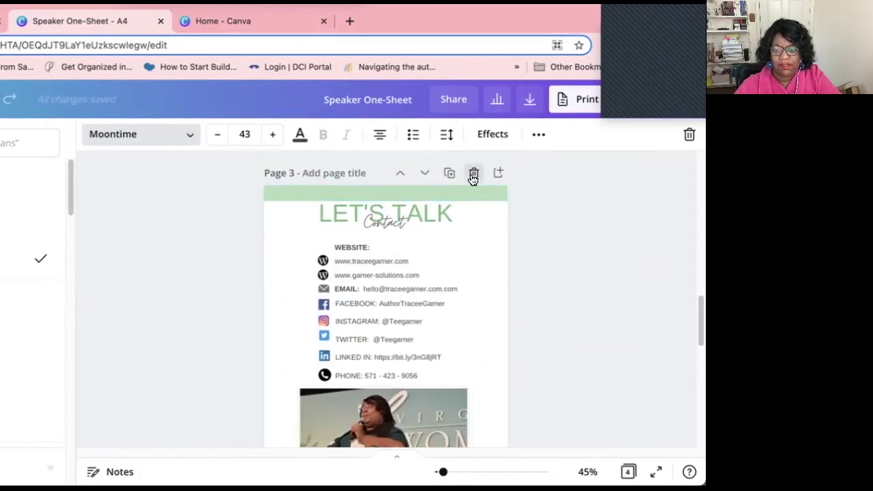
pyautogui.click(473, 172)
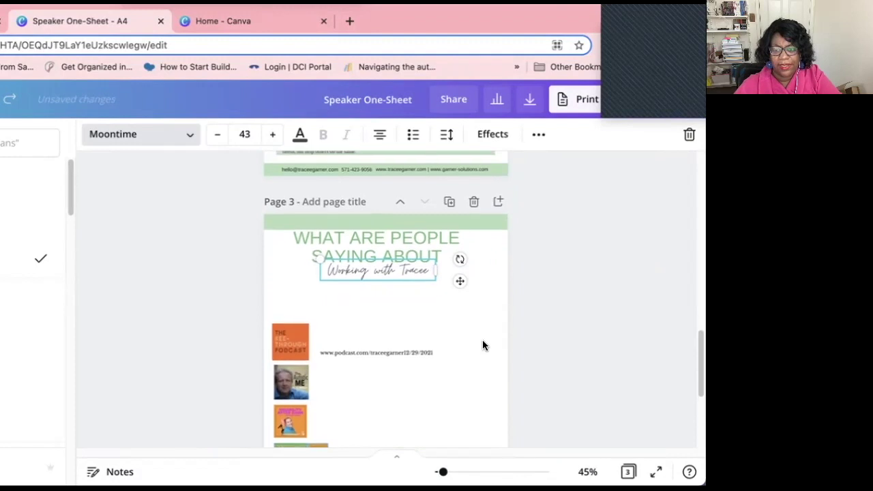
pyautogui.scroll(3, 483, 346)
pyautogui.scroll(5, 482, 339)
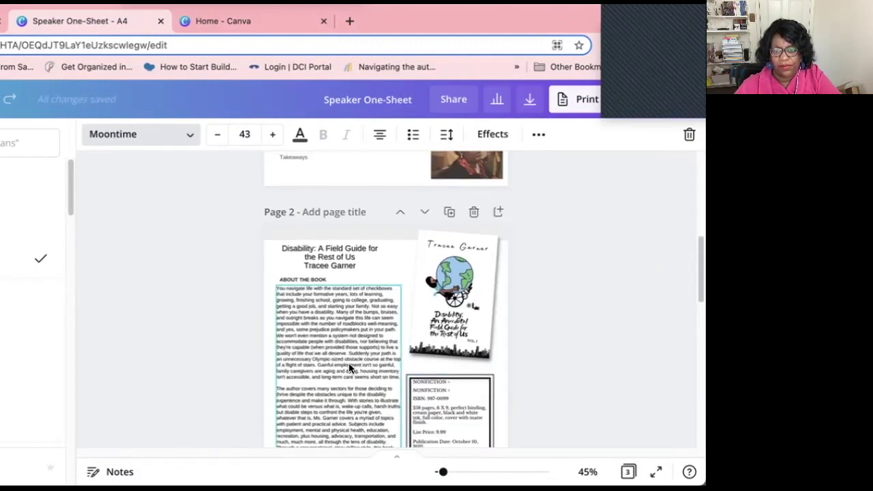
pyautogui.scroll(5, 348, 367)
# Nudge the bio text on page 1 slightly right and down.
pyautogui.click(278, 221)
pyautogui.moveTo(277, 221); pyautogui.dragTo(291, 230)
pyautogui.scroll(-3, 321, 383)
# Make the Writing and Publishing line in Workshop Topics bold.
pyautogui.click(341, 360)
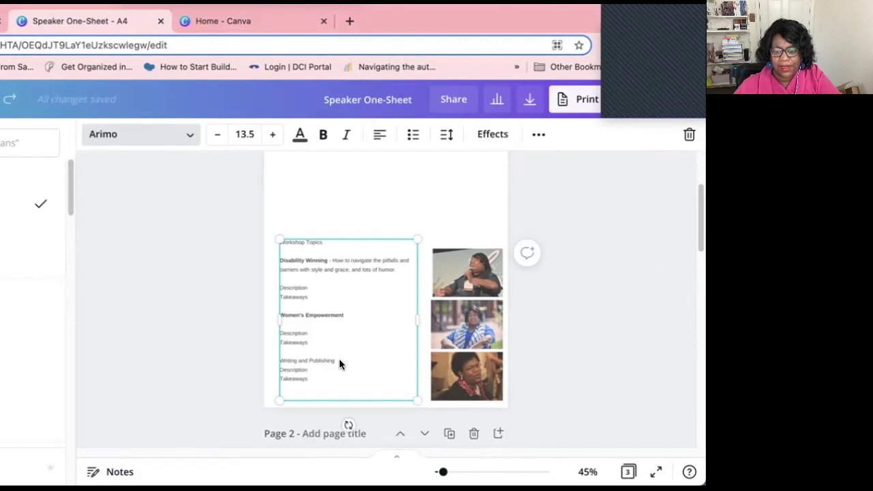
pyautogui.moveTo(337, 360); pyautogui.dragTo(277, 361)
pyautogui.click(323, 134)
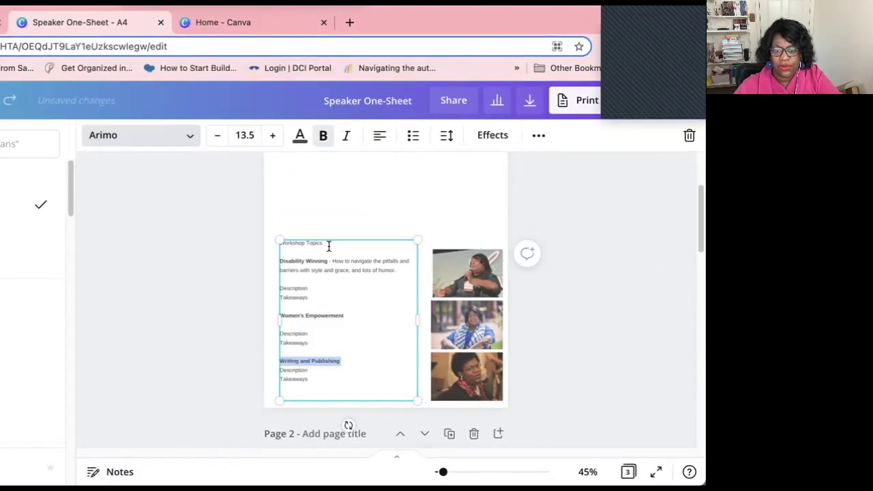
pyautogui.scroll(-8, 375, 317)
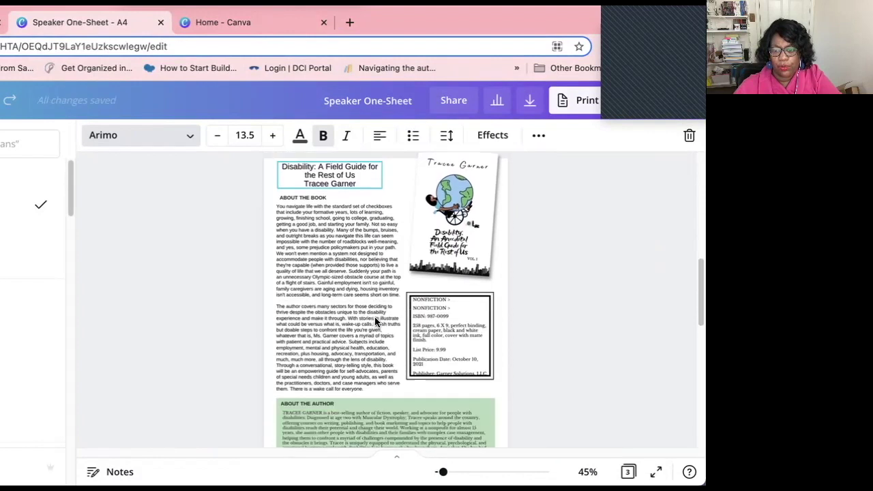
pyautogui.scroll(-2, 374, 316)
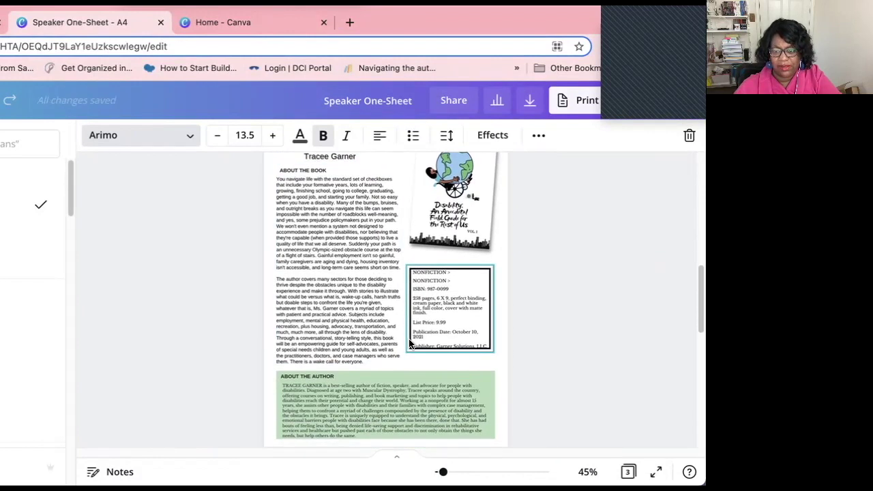
pyautogui.scroll(-3, 409, 341)
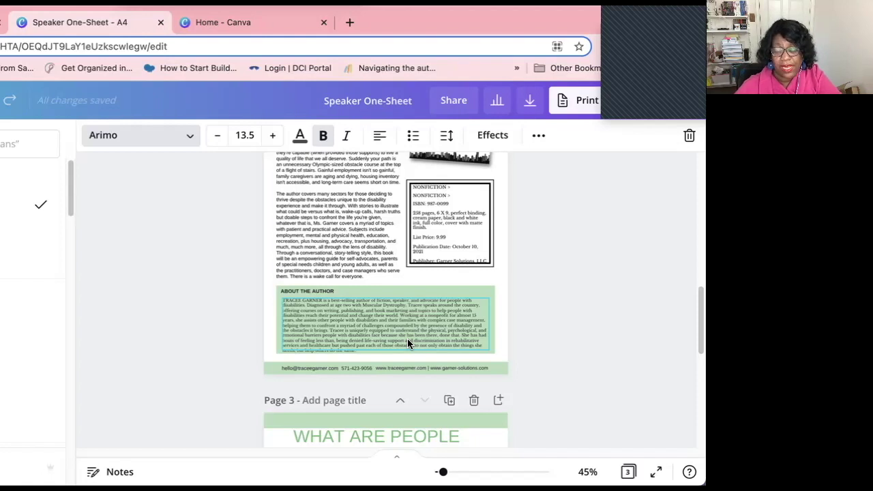
pyautogui.click(349, 356)
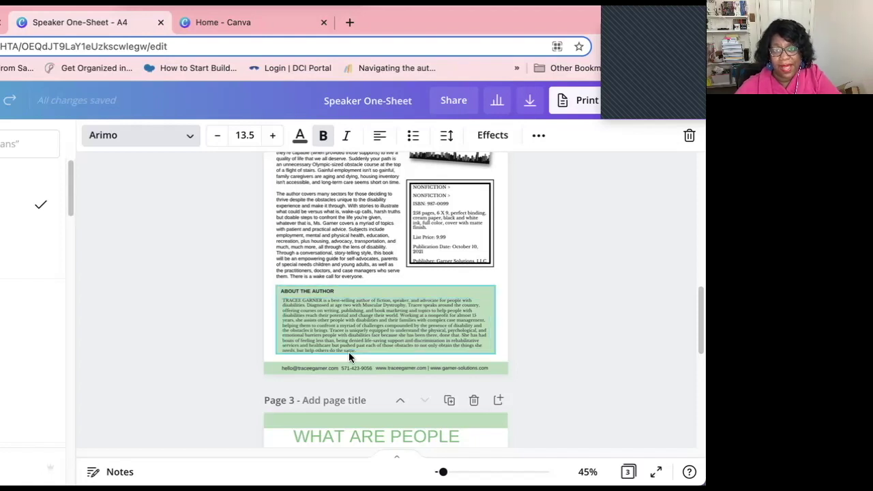
pyautogui.scroll(5, 349, 356)
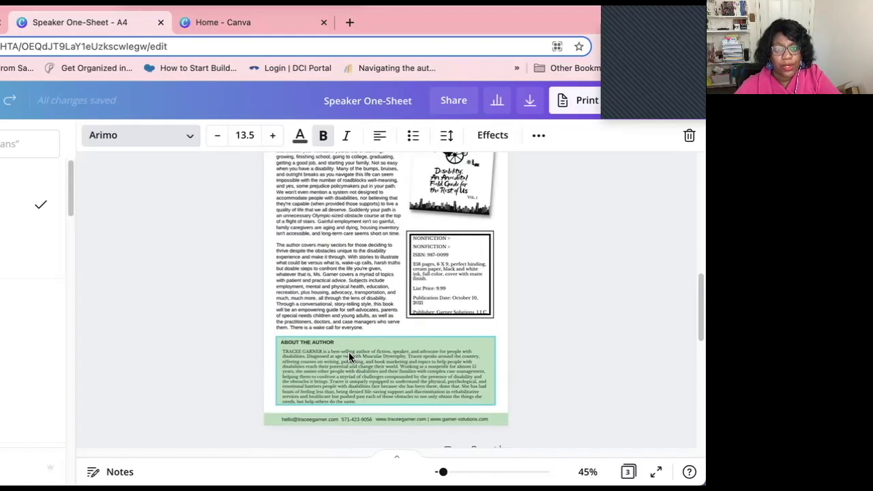
pyautogui.scroll(1, 349, 352)
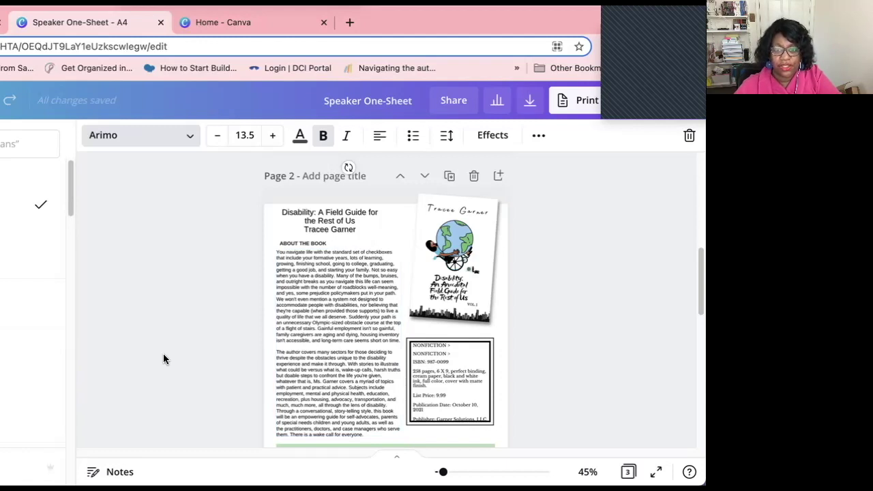
pyautogui.scroll(-2, 511, 413)
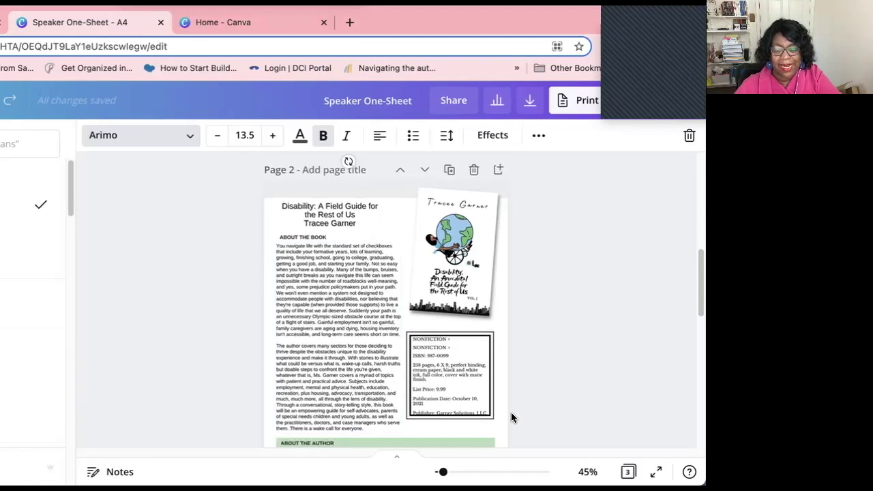
pyautogui.scroll(-6, 511, 412)
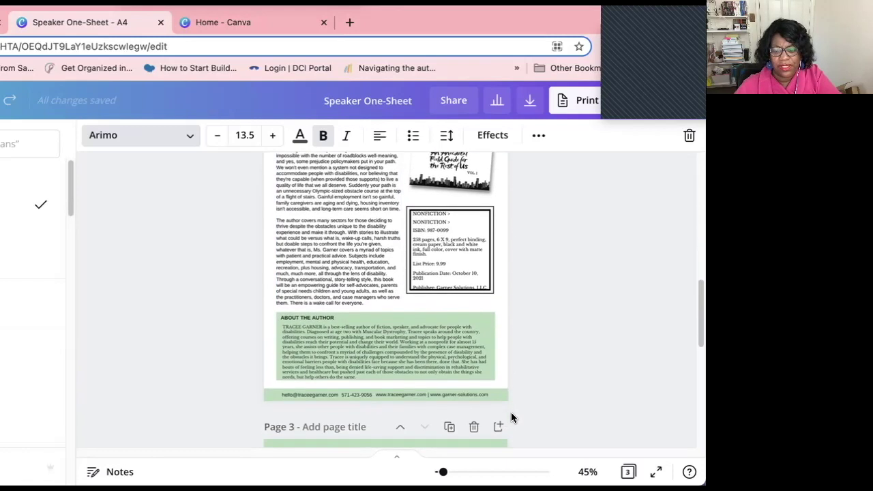
pyautogui.scroll(-7, 511, 413)
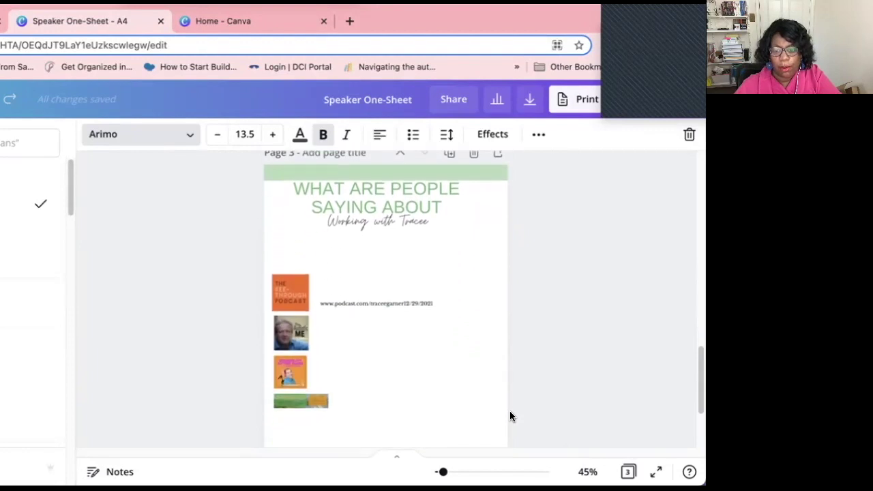
pyautogui.scroll(-1, 511, 415)
pyautogui.scroll(20, 511, 415)
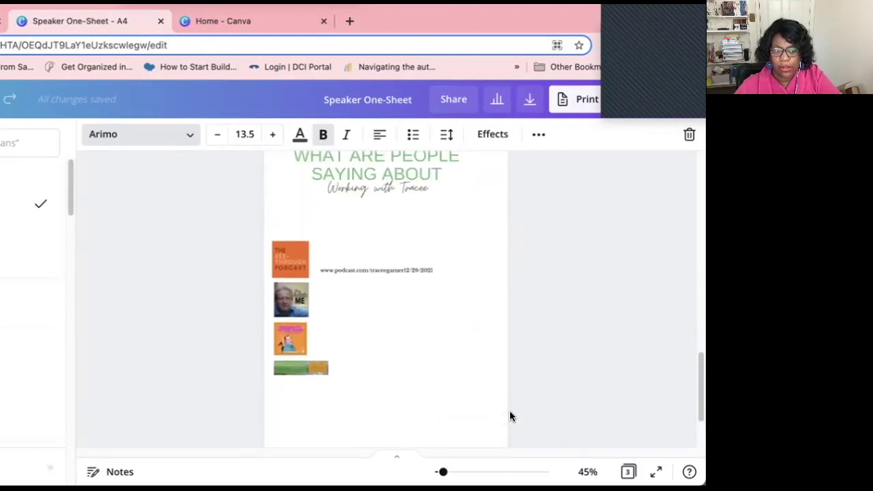
pyautogui.scroll(-5, 511, 416)
pyautogui.scroll(-18, 510, 415)
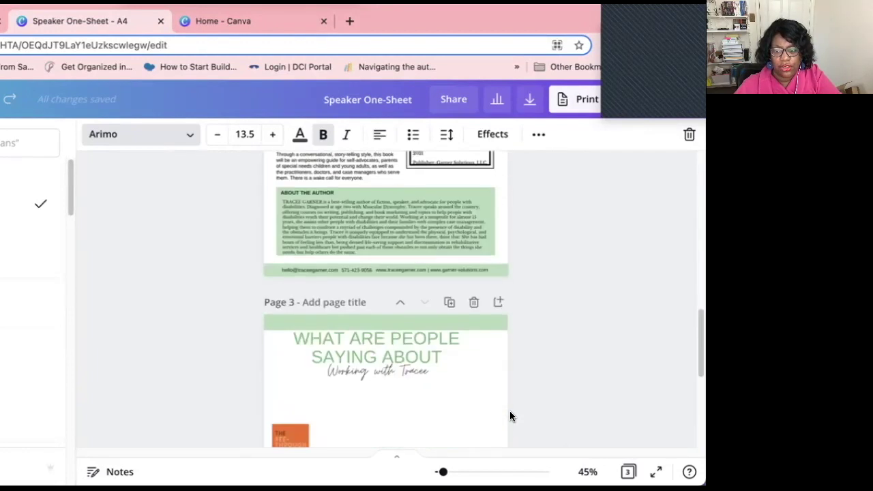
pyautogui.scroll(1, 510, 416)
pyautogui.scroll(20, 510, 416)
pyautogui.scroll(-10, 359, 307)
pyautogui.scroll(-5, 359, 307)
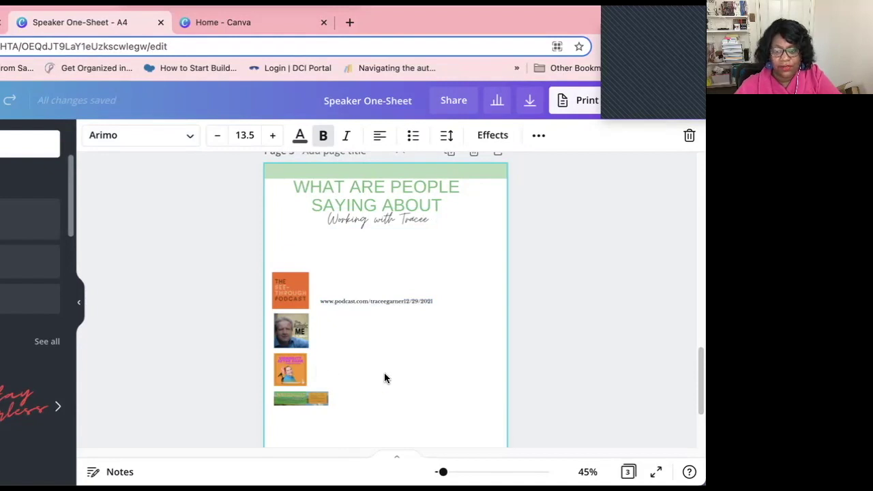
# Nudge the podcast URL slightly left and shrink the four podcast covers together as a group.
pyautogui.click(350, 301)
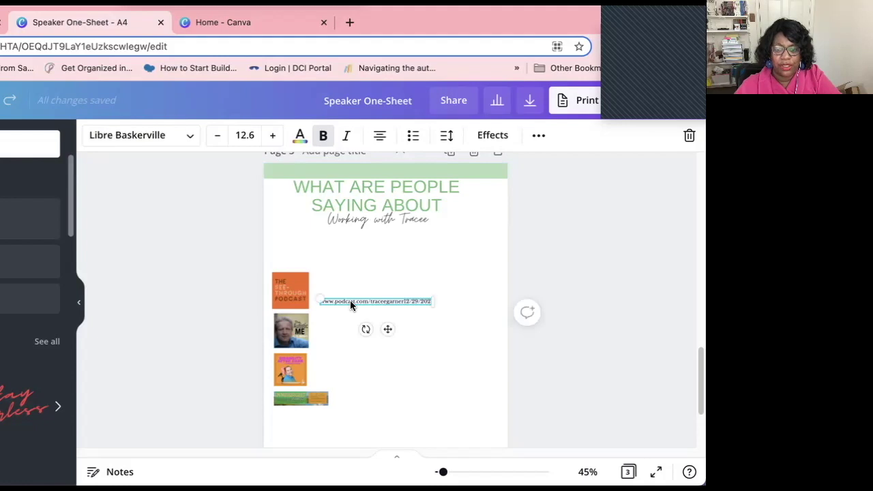
pyautogui.moveTo(350, 300); pyautogui.dragTo(347, 300)
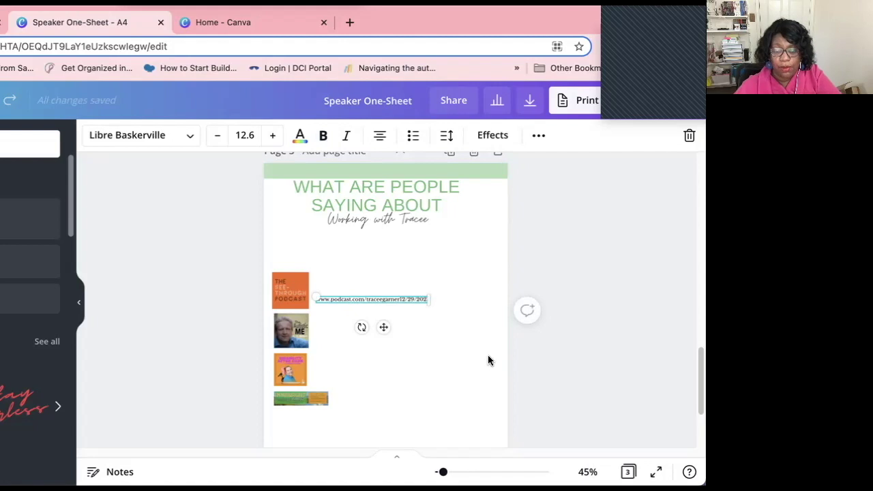
pyautogui.moveTo(286, 252); pyautogui.dragTo(313, 369)
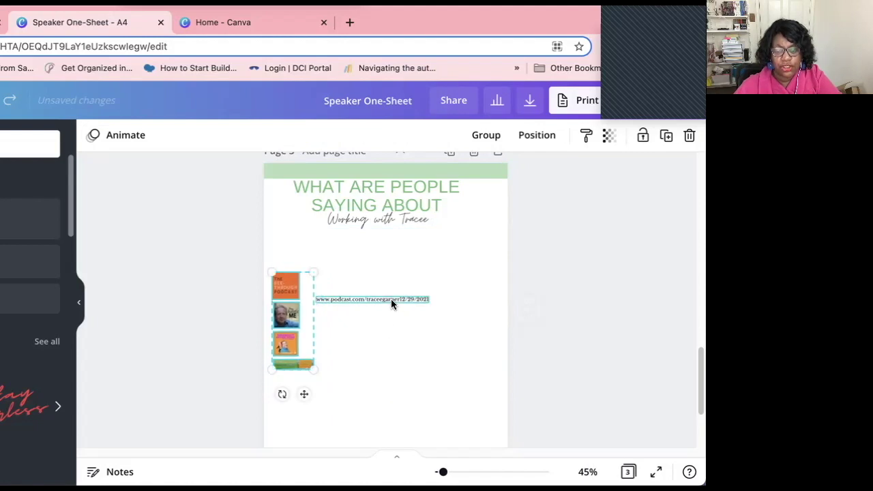
pyautogui.click(375, 289)
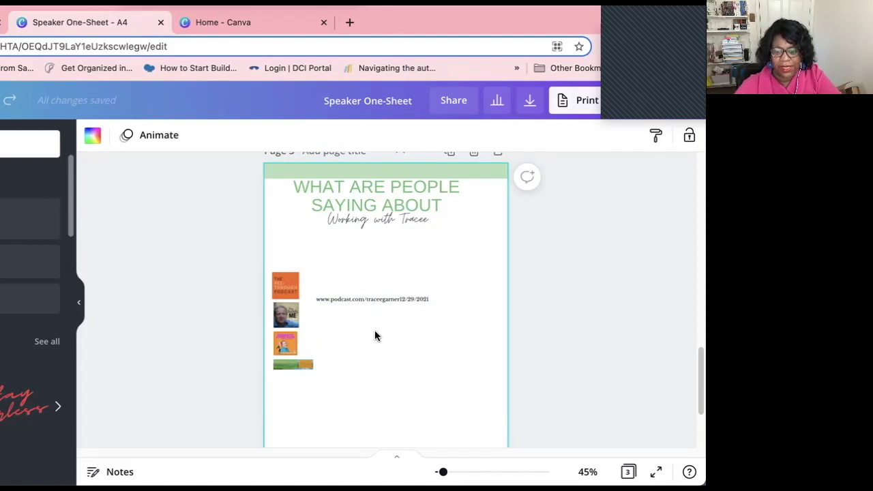
# Delete the second website address and its separator from the page 2 footer.
pyautogui.scroll(-3, 374, 335)
pyautogui.scroll(5, 374, 335)
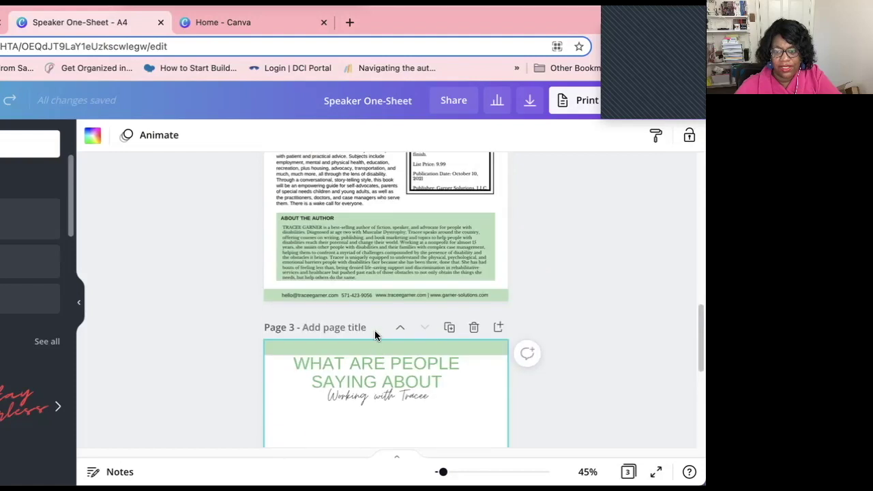
pyautogui.doubleClick(429, 294)
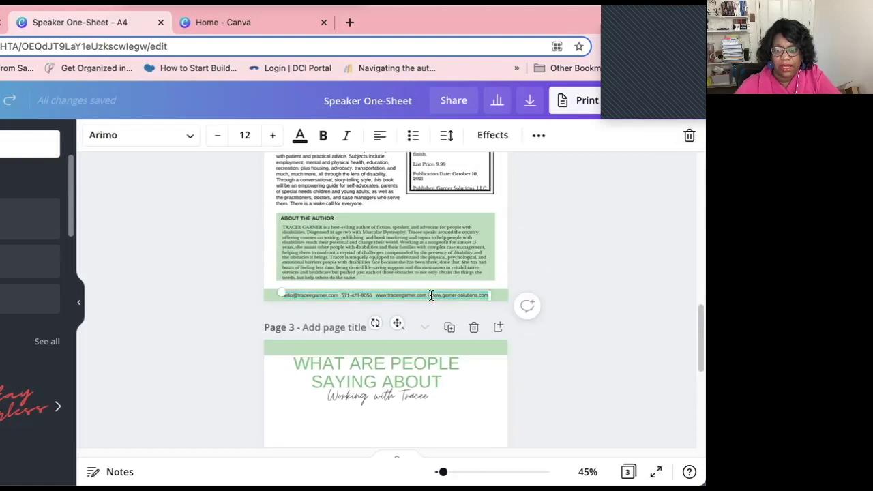
pyautogui.tripleClick(428, 294)
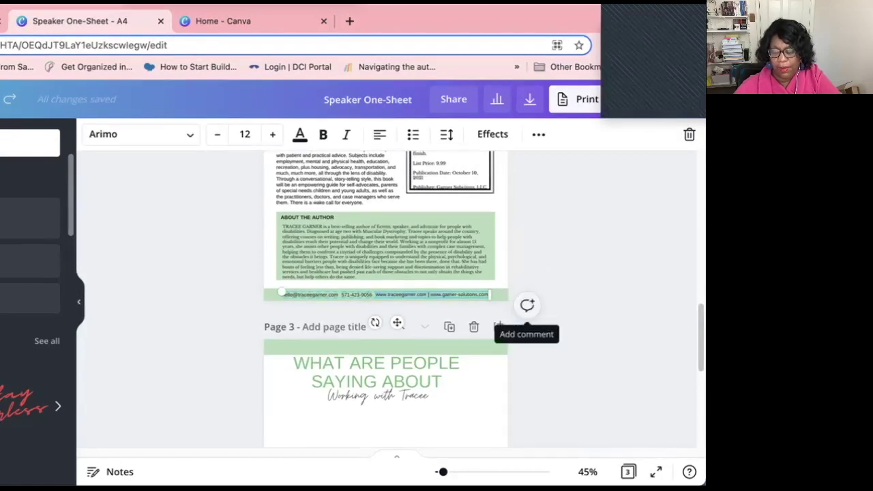
pyautogui.press('BackSpace')
pyautogui.press('BackSpace')
pyautogui.press('BackSpace')
pyautogui.press('BackSpace')
pyautogui.press('BackSpace')
pyautogui.press('BackSpace')
pyautogui.press('Delete')
pyautogui.press('Delete')
pyautogui.press('Delete')
pyautogui.press('Delete')
pyautogui.press('Delete')
pyautogui.press('Delete')
pyautogui.press('Delete')
pyautogui.press('Delete')
pyautogui.press('Delete')
pyautogui.press('Delete')
pyautogui.press('Delete')
pyautogui.press('Delete')
pyautogui.press('Delete')
pyautogui.press('Delete')
pyautogui.press('Delete')
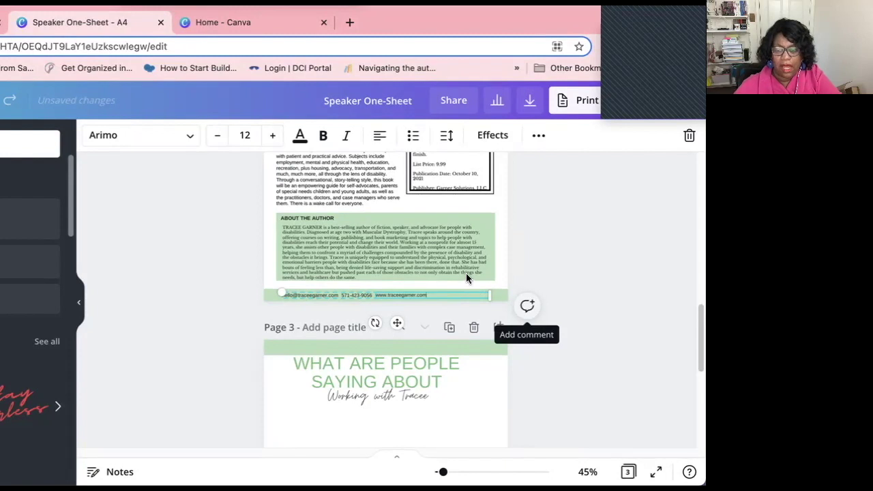
# Copy the About the Author text box on page 2.
pyautogui.click(371, 278)
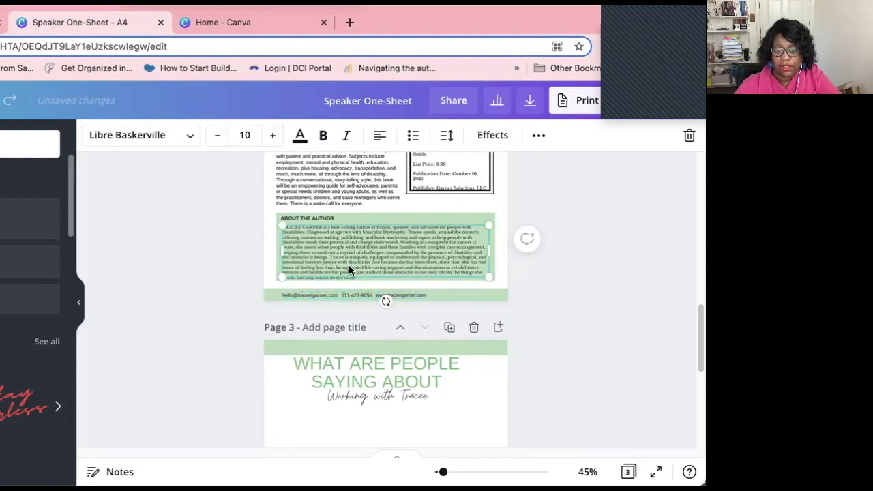
pyautogui.rightClick(357, 241)
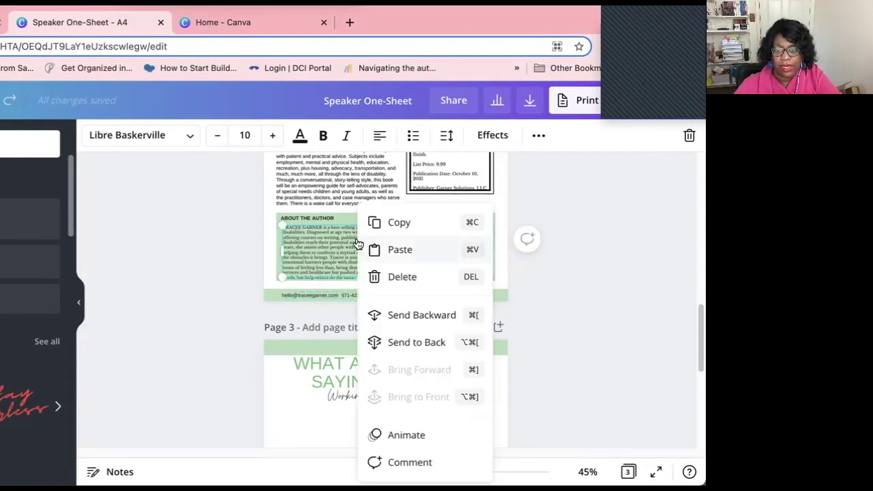
pyautogui.click(384, 223)
pyautogui.scroll(8, 386, 327)
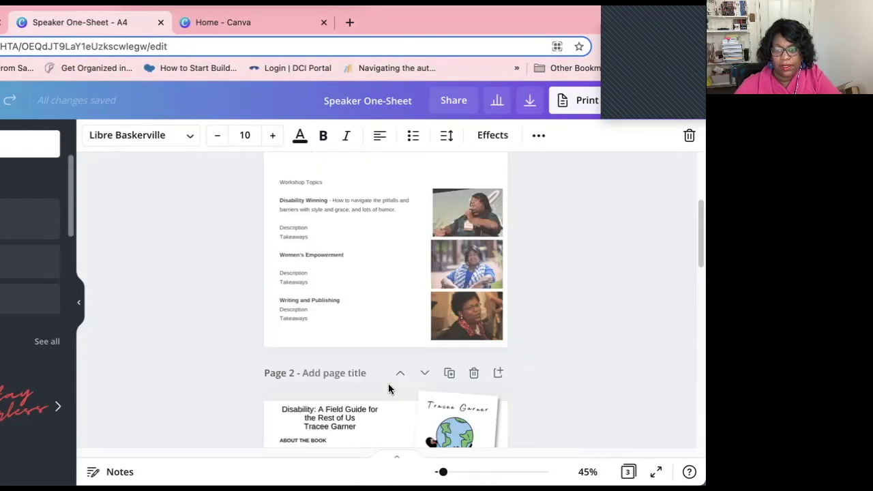
# Remove the stray character in page 1's bio box and paste the copied author text there.
pyautogui.scroll(2, 298, 267)
pyautogui.click(304, 266)
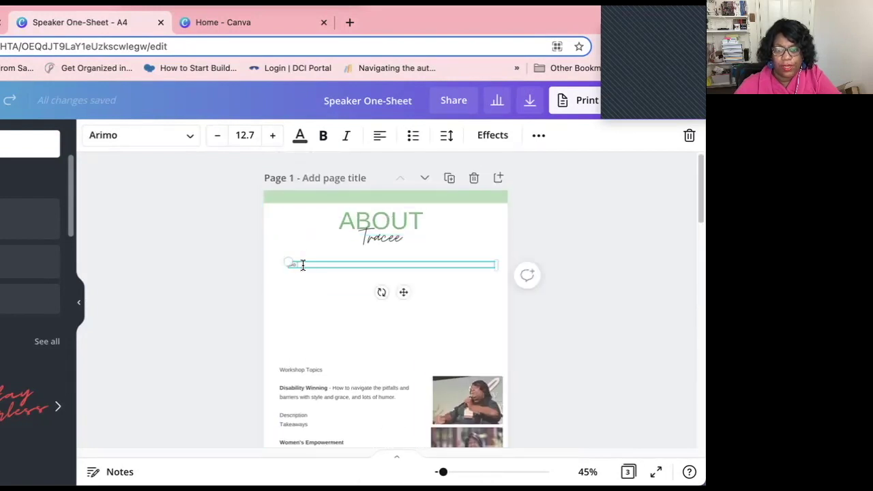
pyautogui.press('BackSpace')
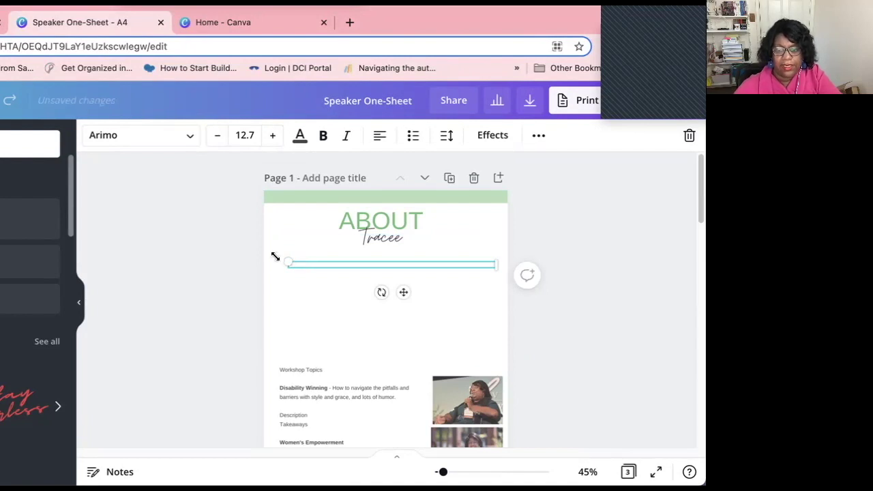
pyautogui.rightClick(315, 263)
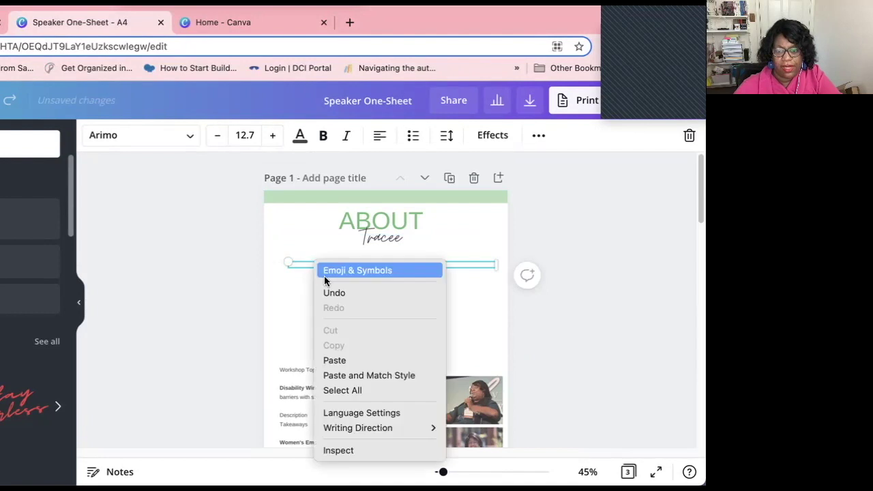
pyautogui.click(337, 361)
# Copy the full About the Author paragraph text and select the green panel behind it.
pyautogui.scroll(-8, 313, 352)
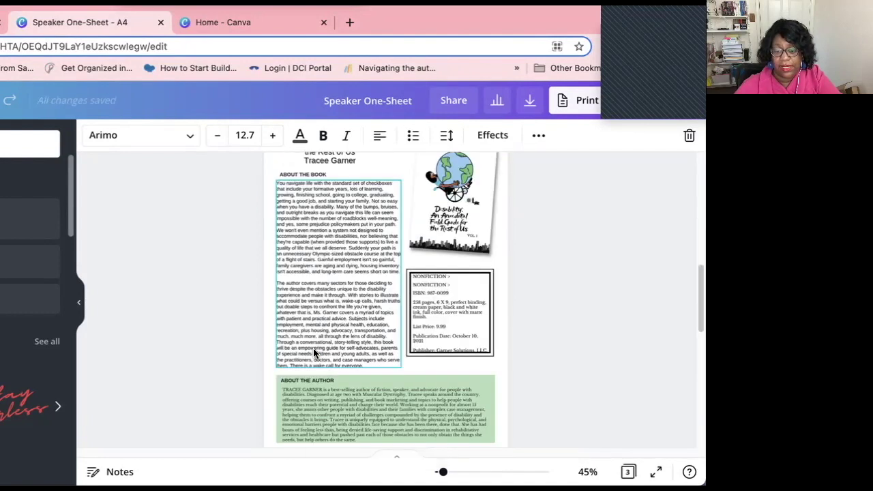
pyautogui.click(310, 324)
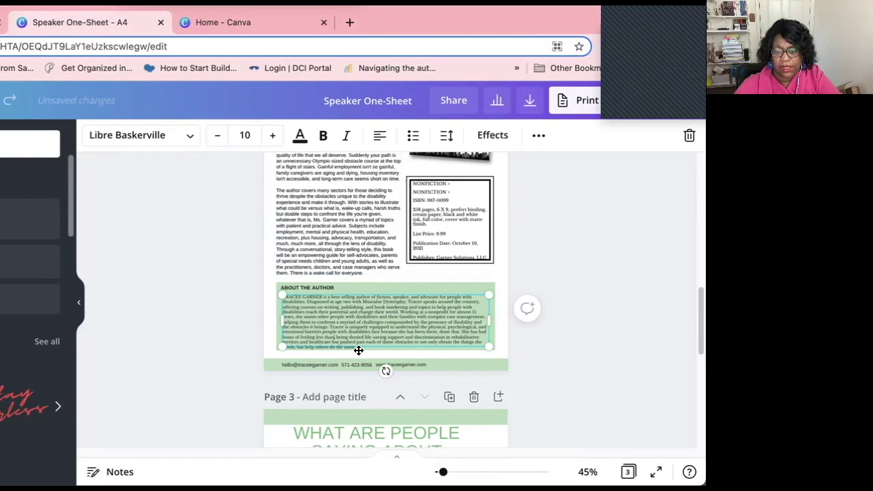
pyautogui.moveTo(358, 348); pyautogui.dragTo(283, 296)
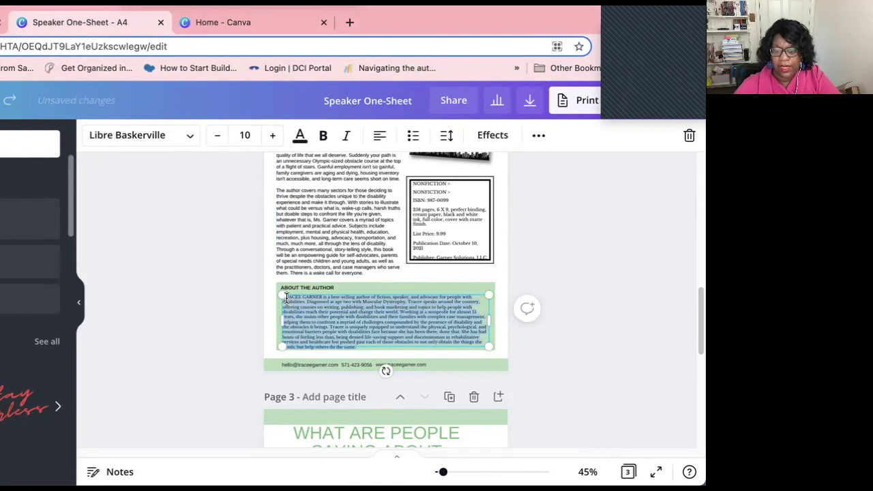
pyautogui.rightClick(305, 308)
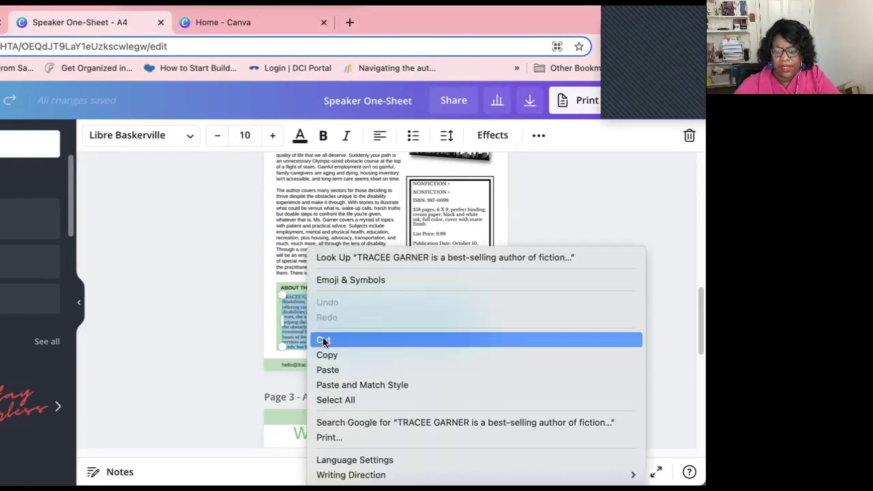
pyautogui.click(334, 356)
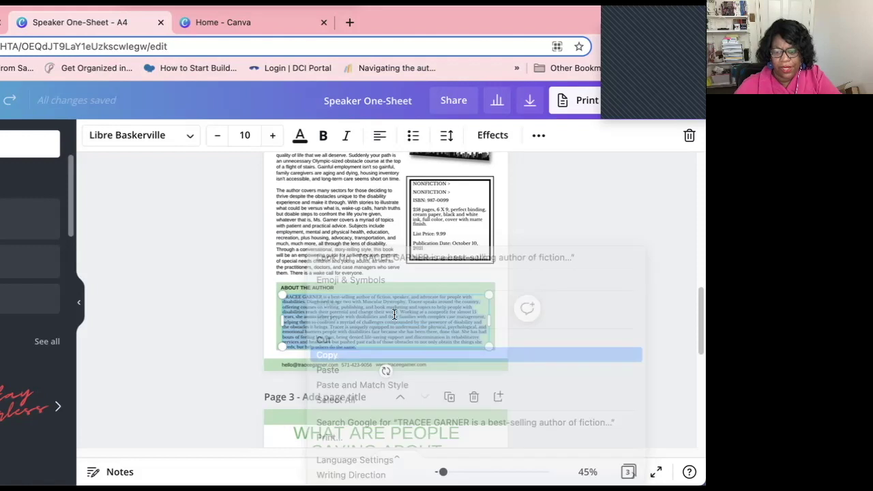
pyautogui.click(399, 286)
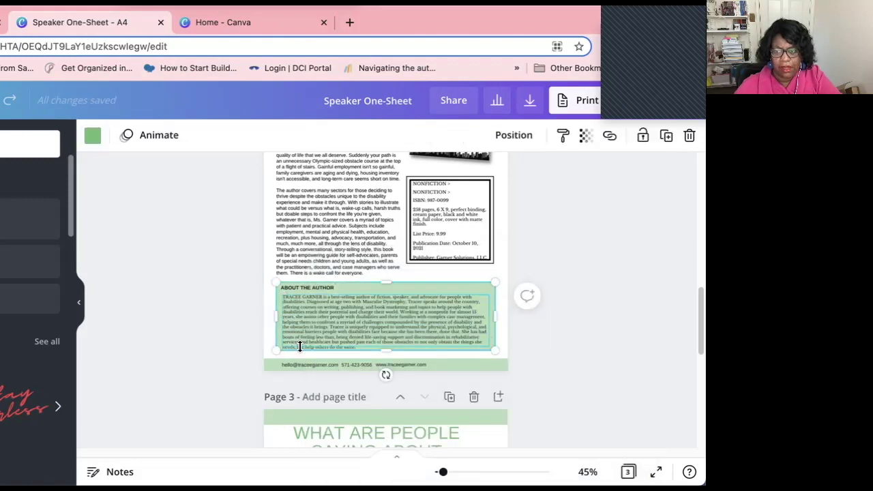
pyautogui.click(588, 140)
# Set the green About the Author panel's transparency to 45.
pyautogui.moveTo(497, 177); pyautogui.dragTo(479, 187)
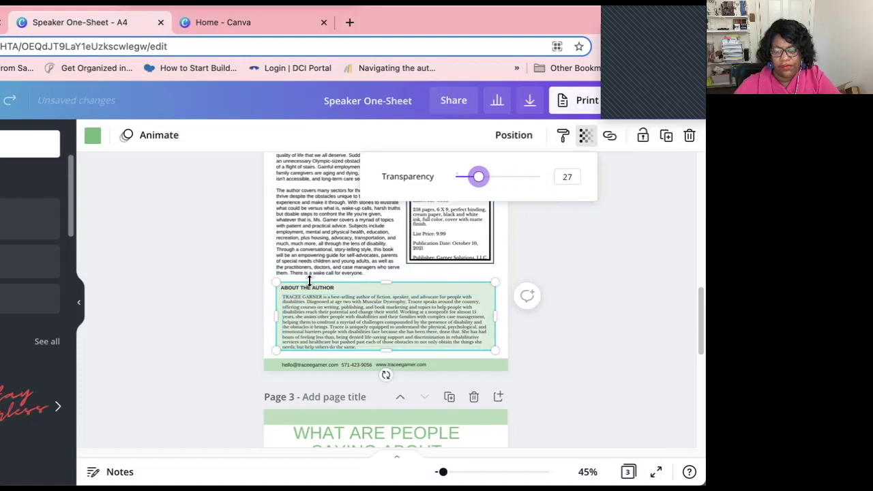
pyautogui.scroll(4, 363, 329)
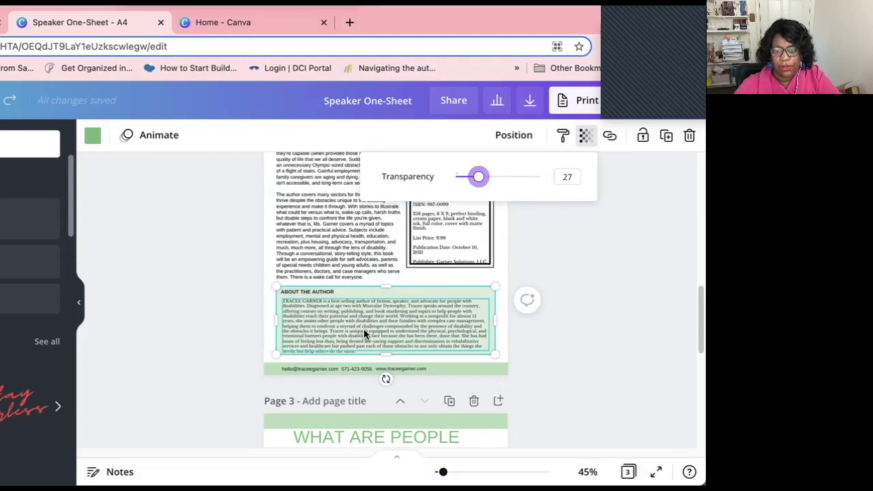
pyautogui.scroll(1, 364, 333)
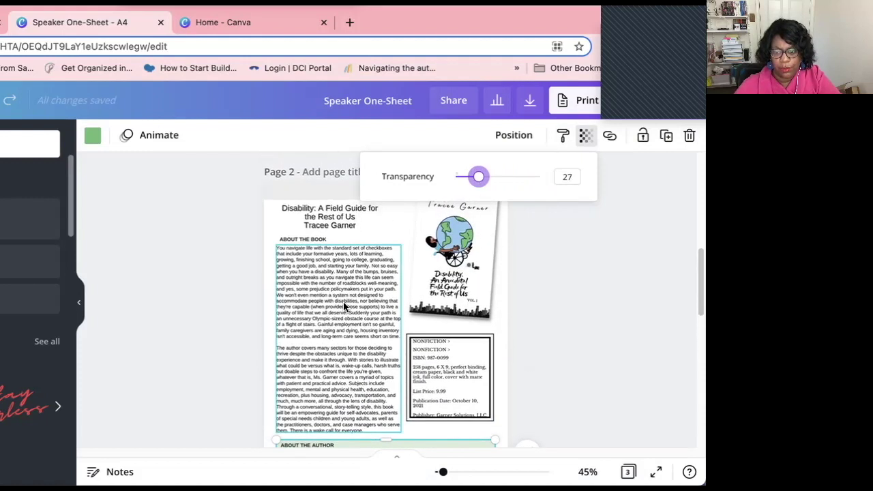
pyautogui.scroll(-5, 464, 259)
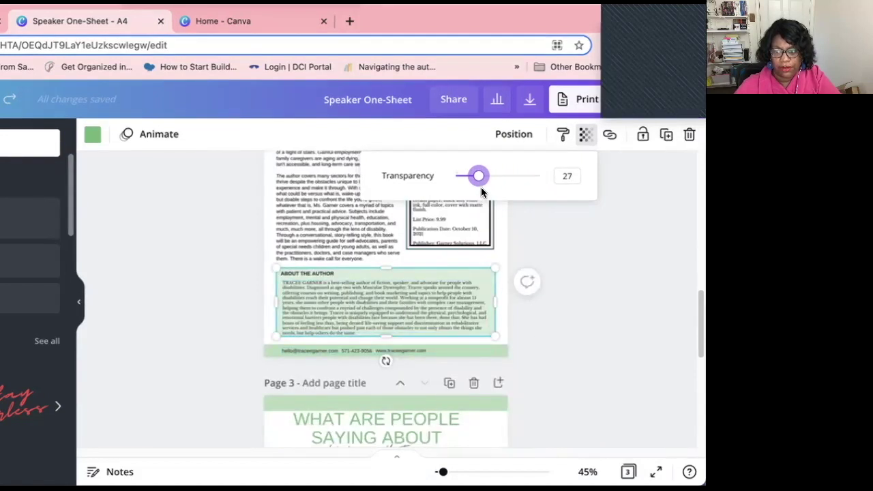
pyautogui.moveTo(478, 176); pyautogui.dragTo(494, 177)
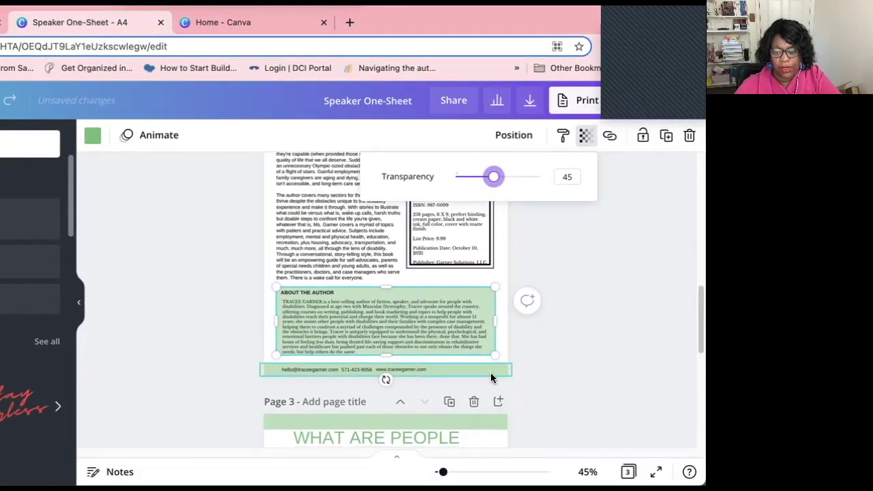
pyautogui.scroll(-5, 491, 375)
pyautogui.scroll(8, 409, 324)
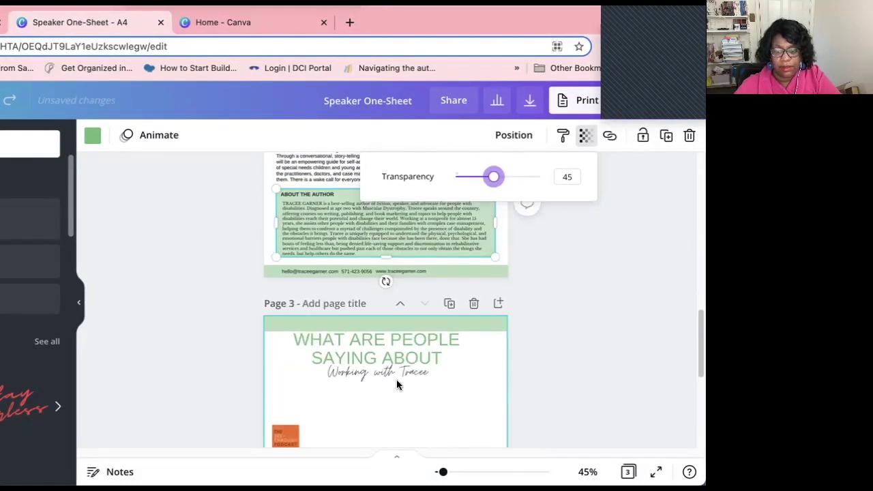
pyautogui.scroll(6, 447, 387)
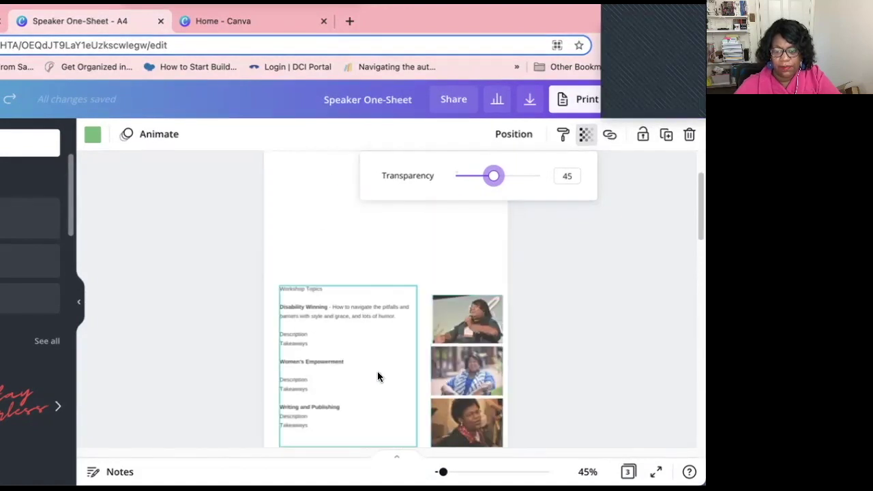
# Paste the author bio onto page 1, move it under the heading, and narrow it so the text rewraps.
pyautogui.scroll(3, 369, 242)
pyautogui.click(304, 267)
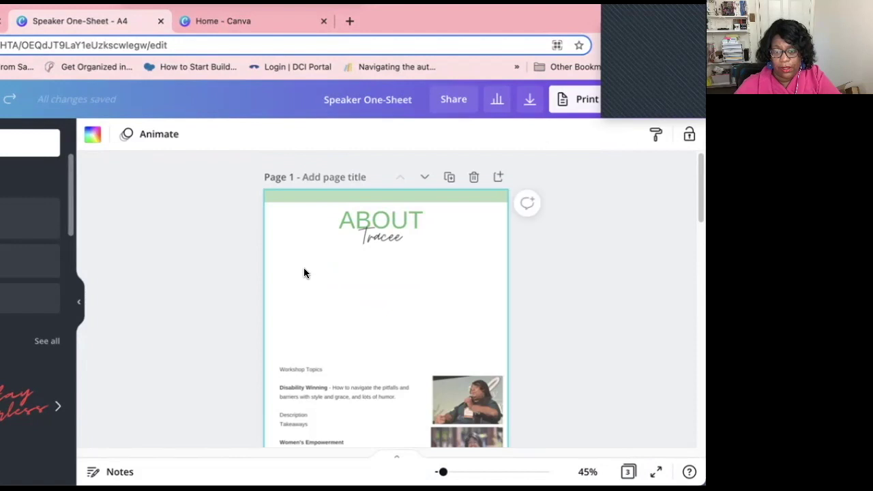
pyautogui.rightClick(304, 266)
pyautogui.click(338, 315)
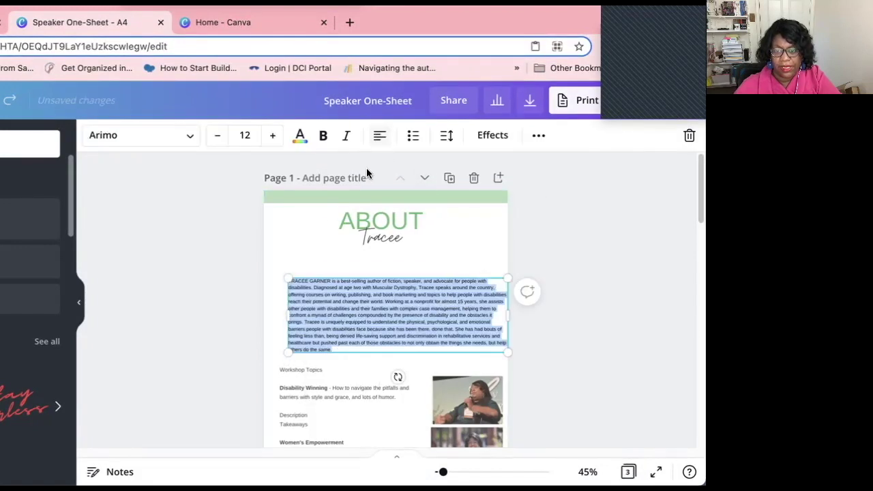
pyautogui.moveTo(379, 273); pyautogui.dragTo(370, 247)
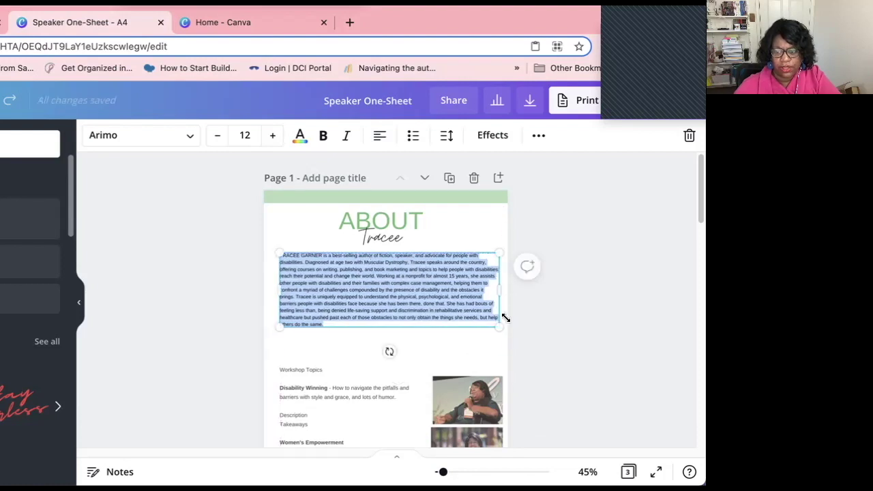
pyautogui.moveTo(498, 290); pyautogui.dragTo(457, 296)
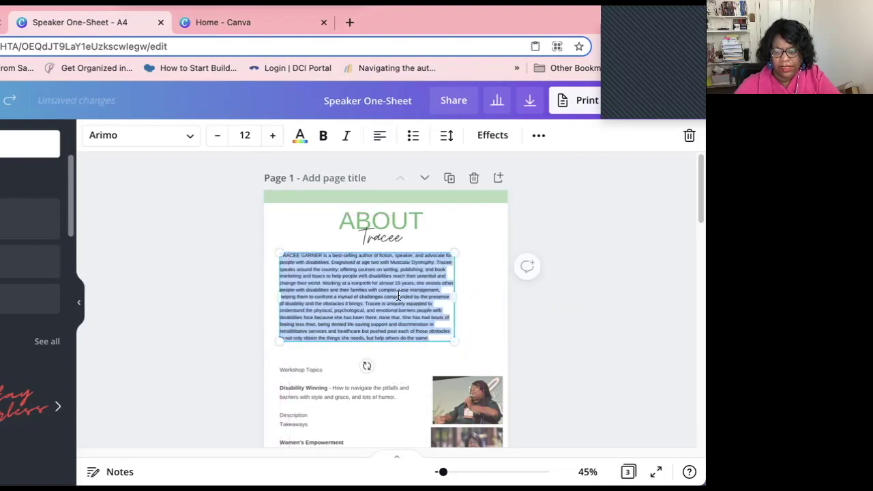
pyautogui.moveTo(376, 252); pyautogui.dragTo(390, 255)
pyautogui.click(539, 384)
pyautogui.scroll(-4, 382, 386)
pyautogui.click(324, 272)
# Nudge the Workshop Topics box up and widen it slightly to the right, then check the layout.
pyautogui.moveTo(324, 271); pyautogui.dragTo(323, 261)
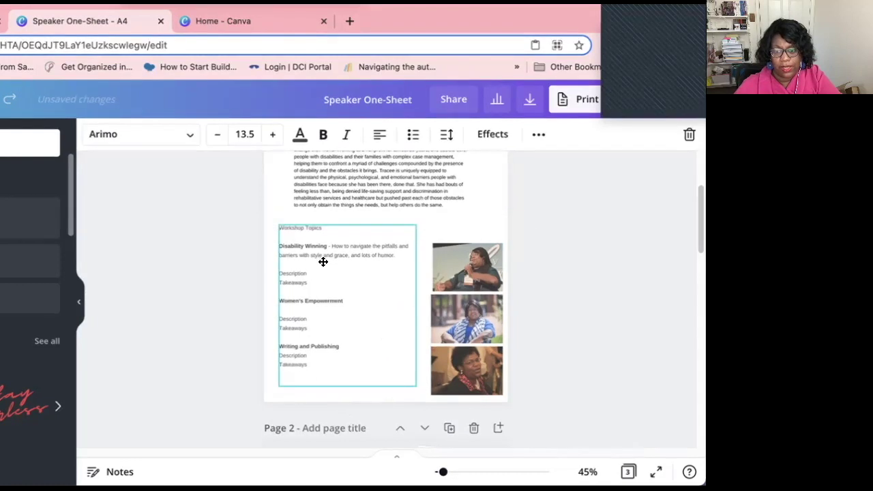
pyautogui.moveTo(416, 304); pyautogui.dragTo(422, 304)
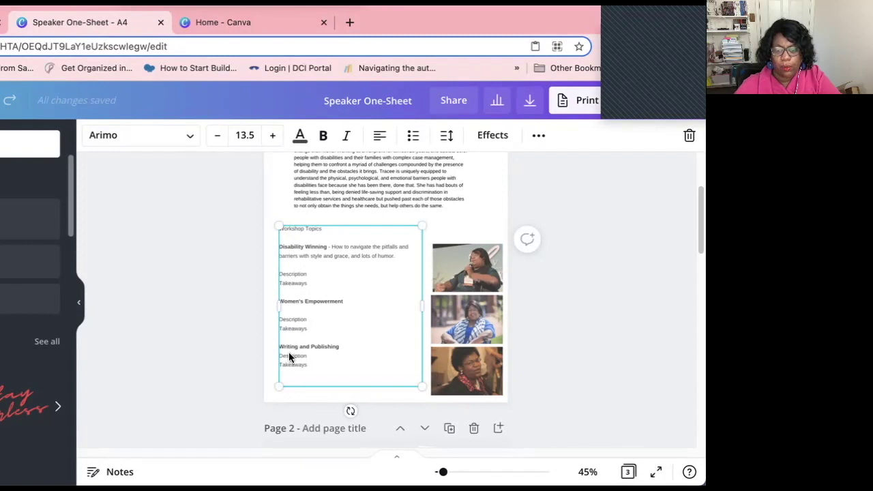
pyautogui.scroll(-5, 338, 363)
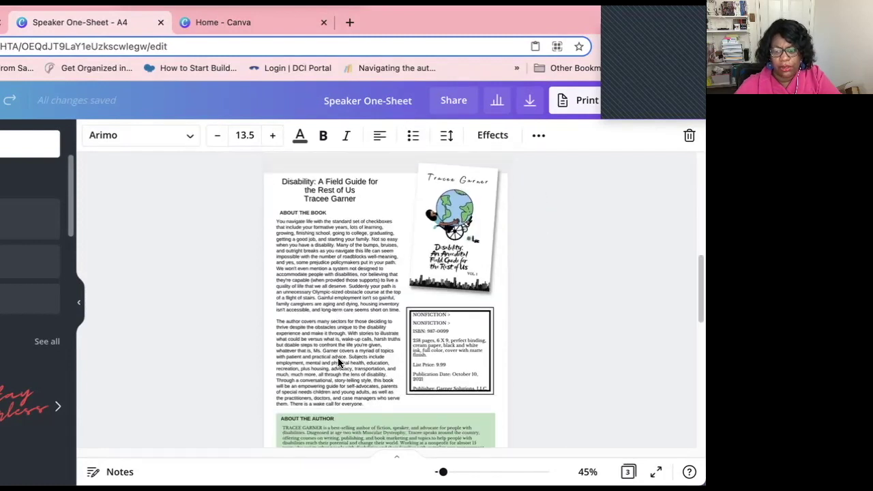
pyautogui.scroll(5, 338, 357)
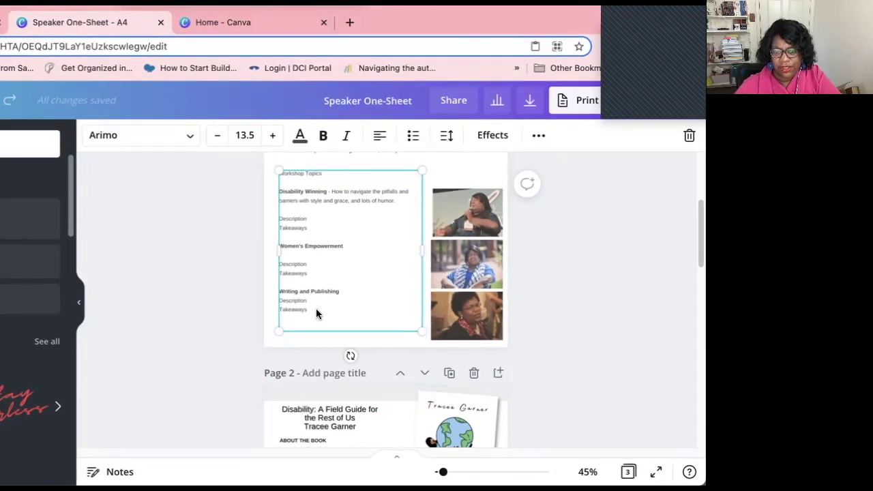
pyautogui.scroll(-10, 315, 312)
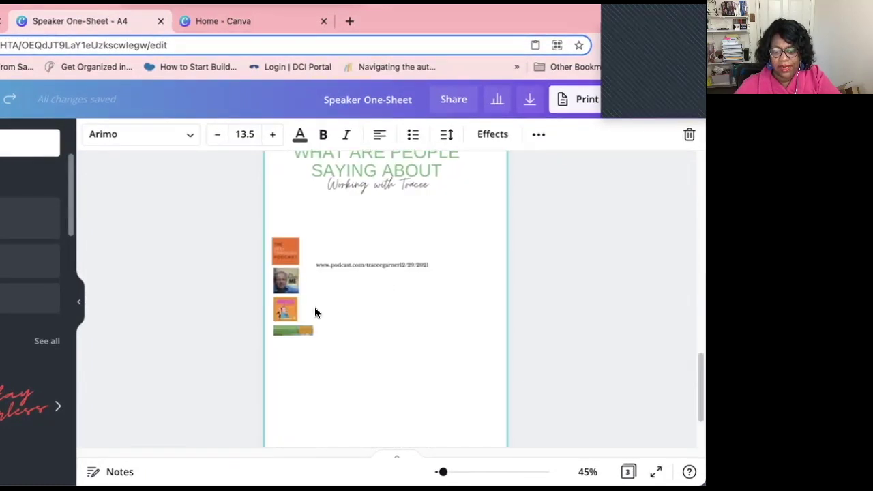
pyautogui.scroll(-3, 314, 313)
pyautogui.scroll(3, 315, 312)
pyautogui.scroll(15, 314, 312)
pyautogui.scroll(5, 314, 312)
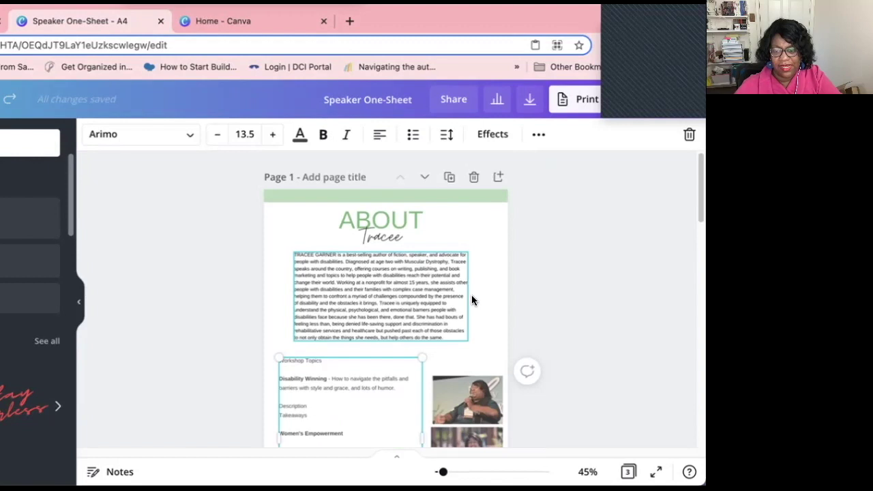
# Widen the bio text box on page 1 across the page.
pyautogui.click(446, 294)
pyautogui.moveTo(472, 294); pyautogui.dragTo(485, 295)
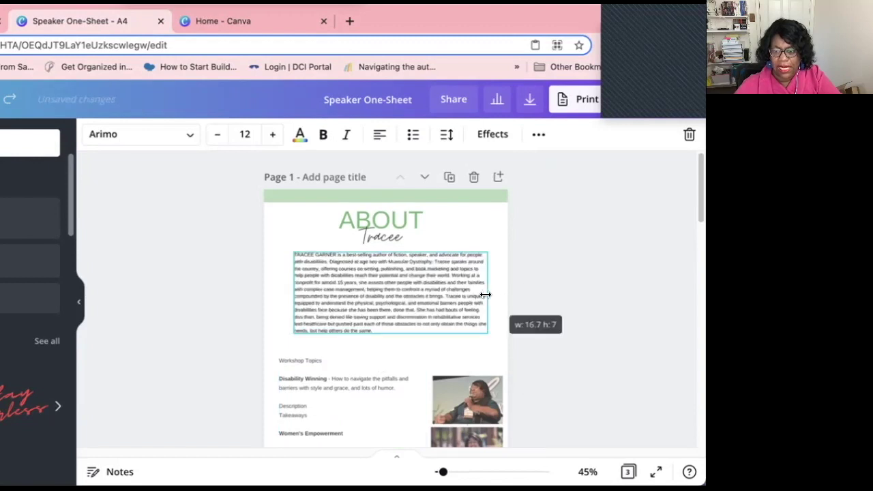
pyautogui.click(546, 331)
pyautogui.scroll(-1, 547, 332)
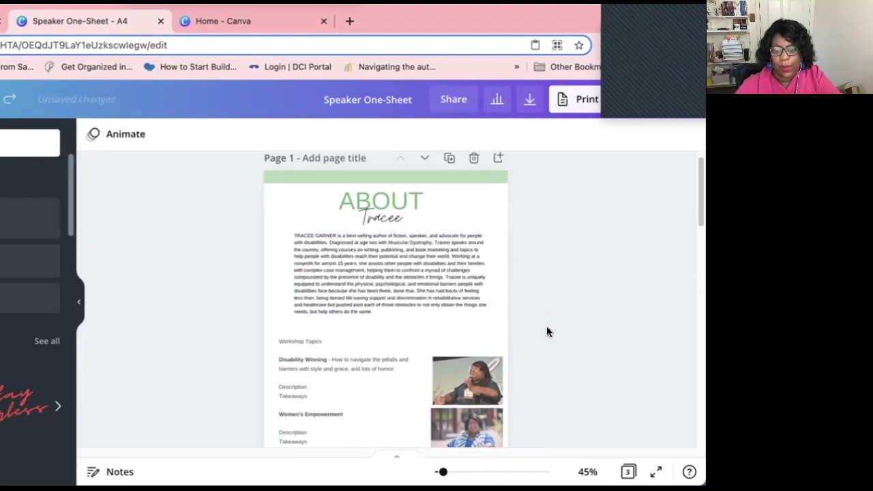
pyautogui.scroll(-3, 547, 331)
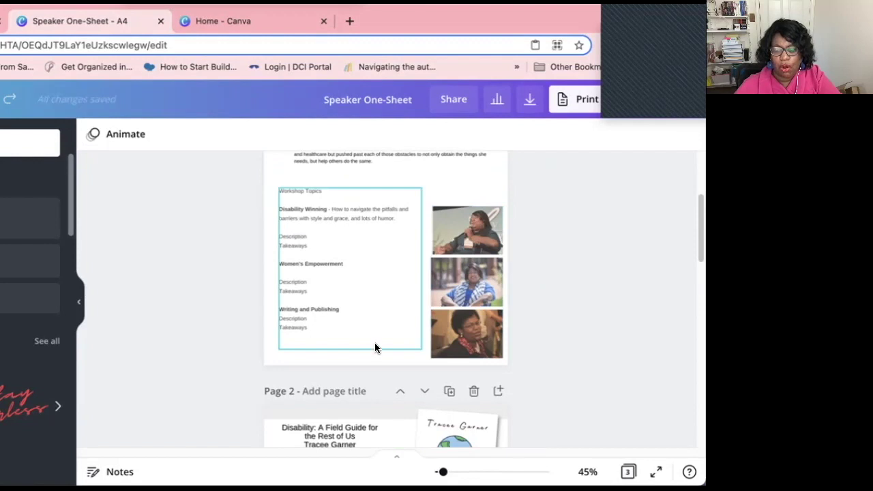
pyautogui.scroll(-2, 375, 348)
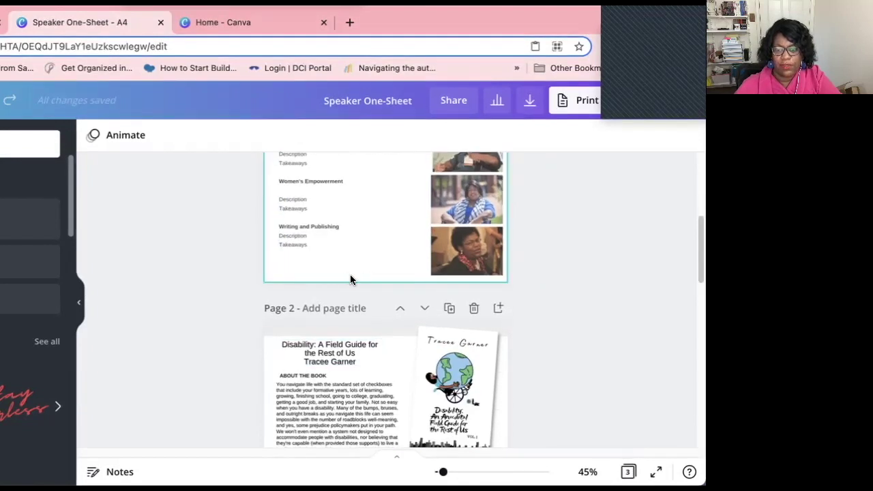
pyautogui.scroll(-2, 349, 278)
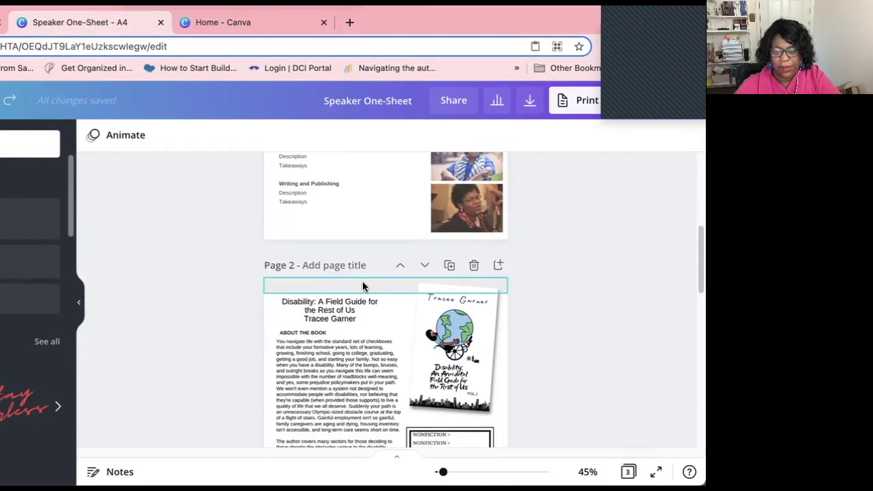
pyautogui.scroll(-5, 398, 404)
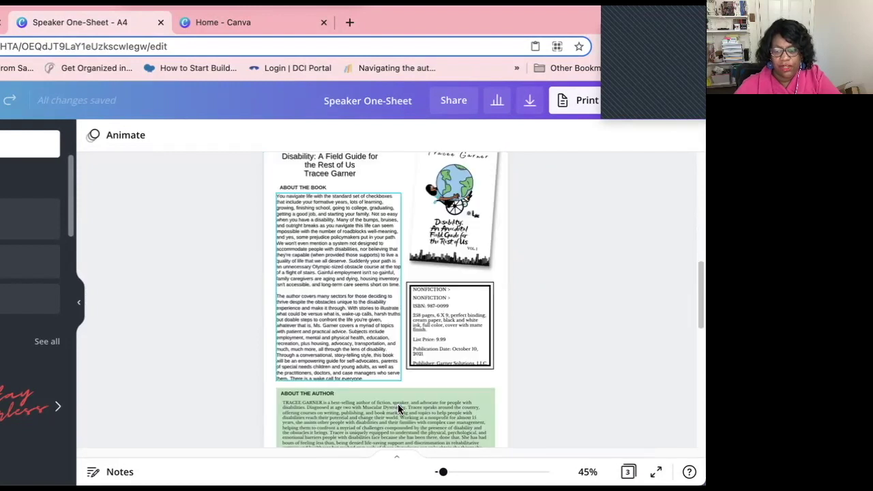
pyautogui.scroll(-6, 397, 404)
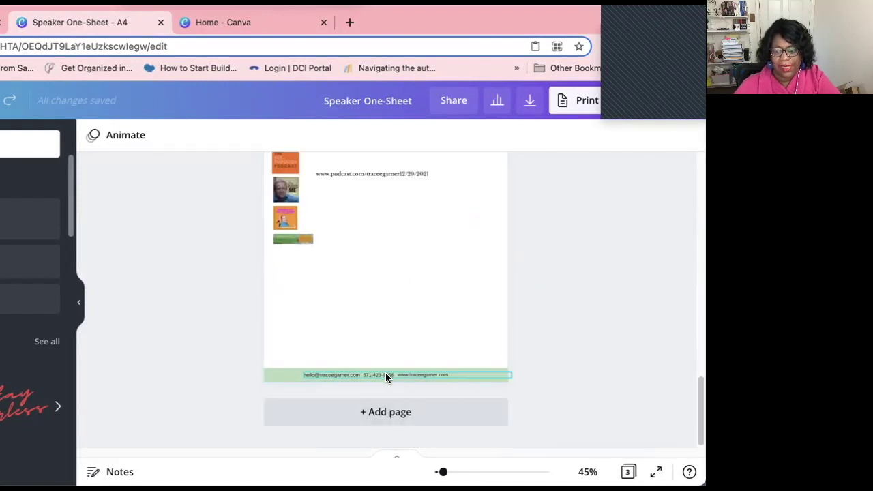
# Copy the contact text from Page 3's footer and paste it onto Page 1.
pyautogui.moveTo(303, 354); pyautogui.dragTo(472, 386)
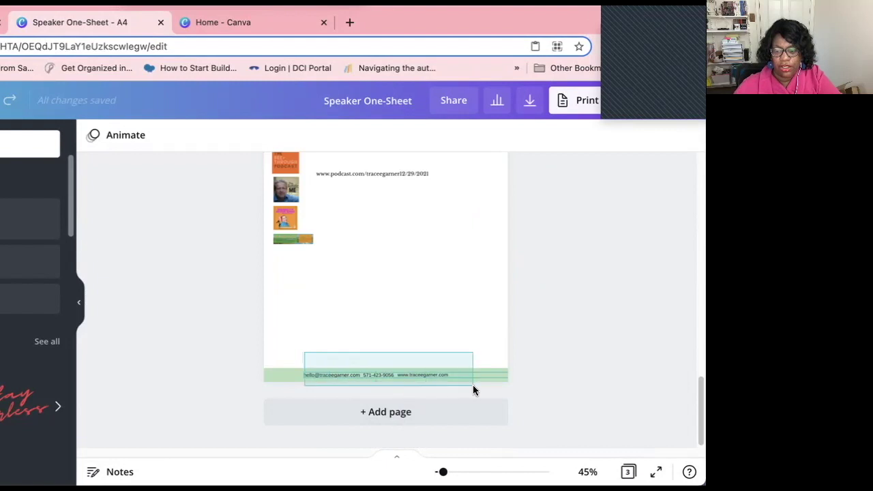
pyautogui.rightClick(432, 380)
pyautogui.click(468, 191)
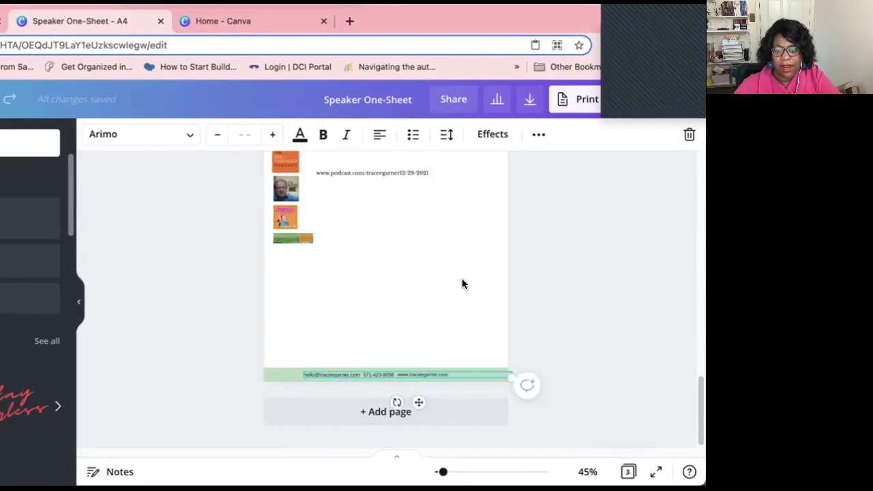
pyautogui.scroll(5, 458, 395)
pyautogui.scroll(5, 459, 395)
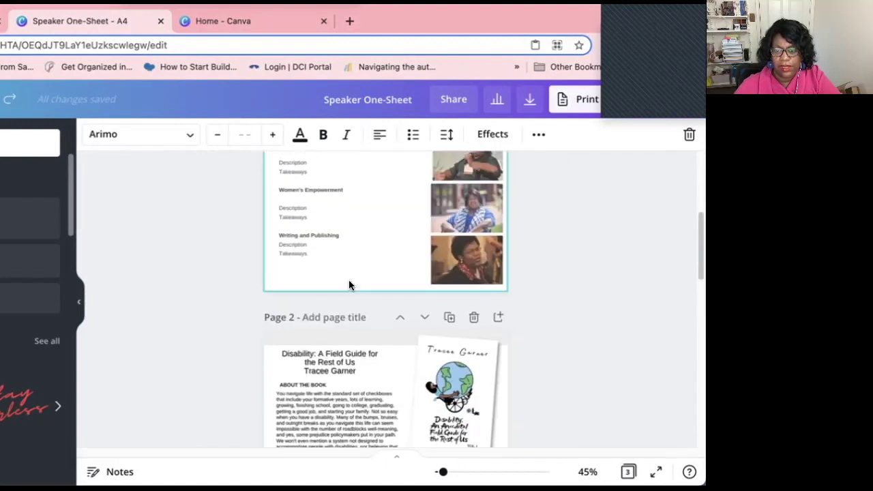
pyautogui.click(347, 278)
pyautogui.rightClick(347, 278)
pyautogui.click(386, 329)
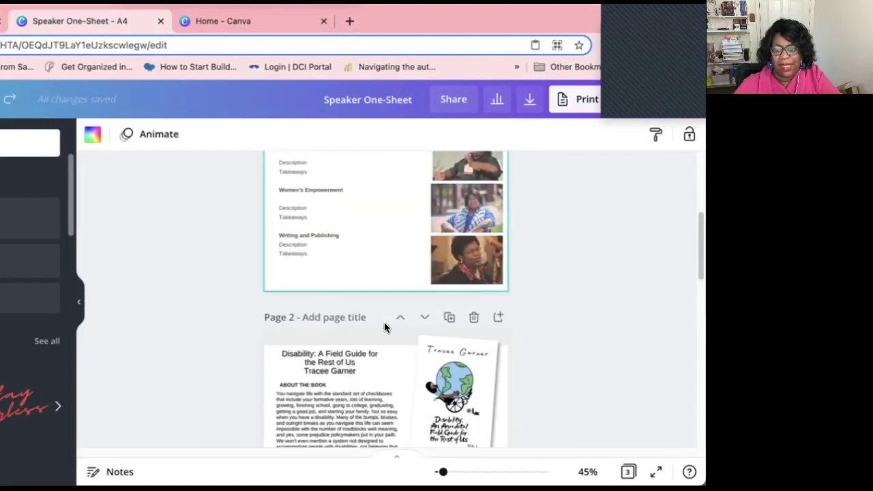
pyautogui.scroll(-8, 407, 359)
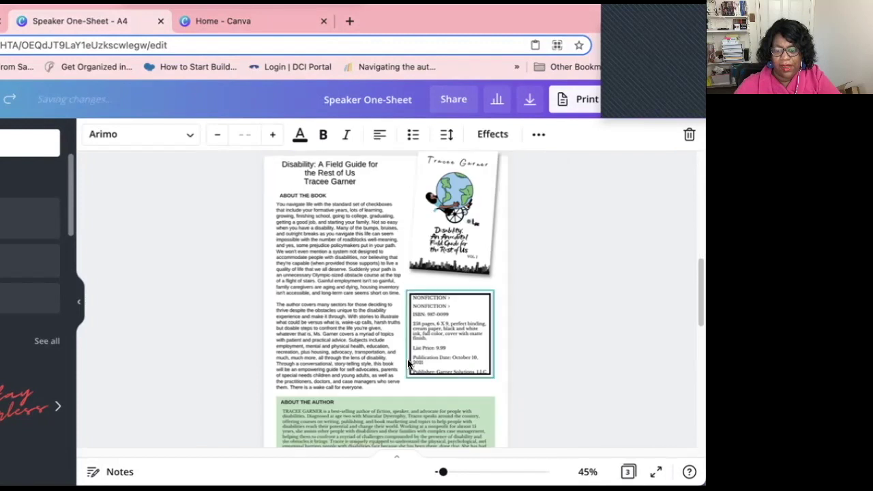
pyautogui.click(405, 251)
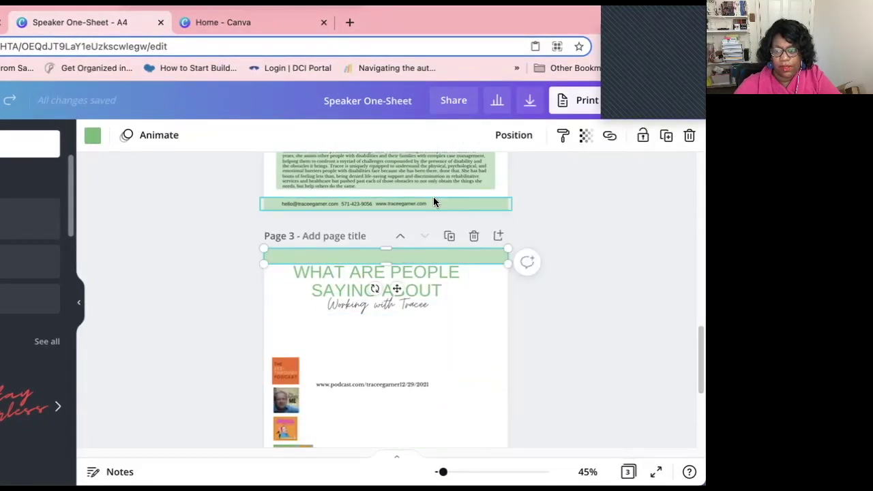
# Copy Page 3's green bar onto Page 1's contact line and nudge the photo column up.
pyautogui.rightClick(439, 260)
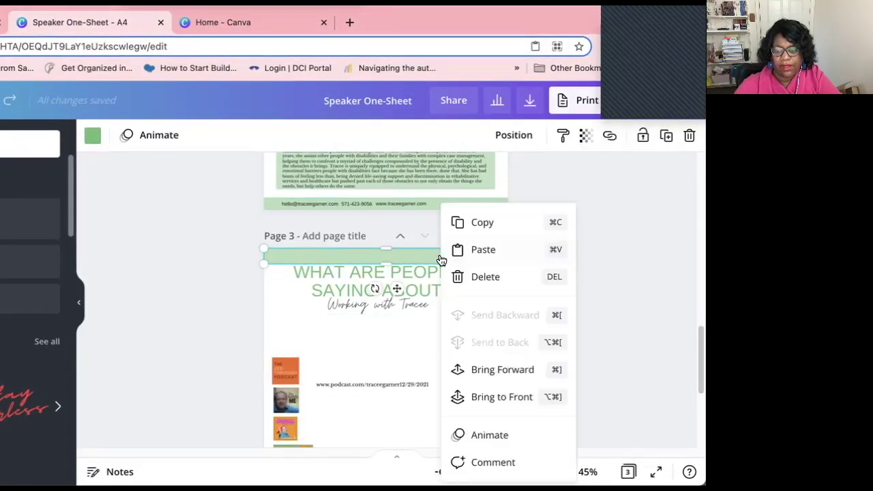
pyautogui.click(477, 223)
pyautogui.scroll(1, 463, 271)
pyautogui.scroll(10, 463, 270)
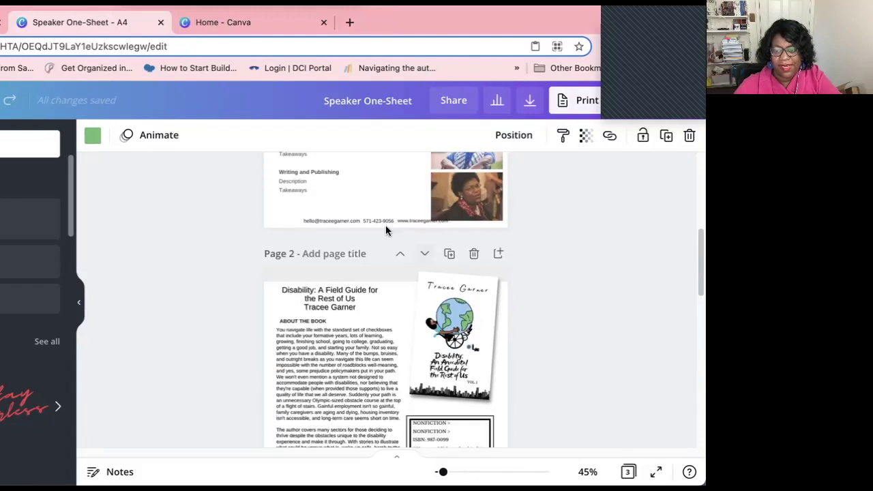
pyautogui.rightClick(381, 217)
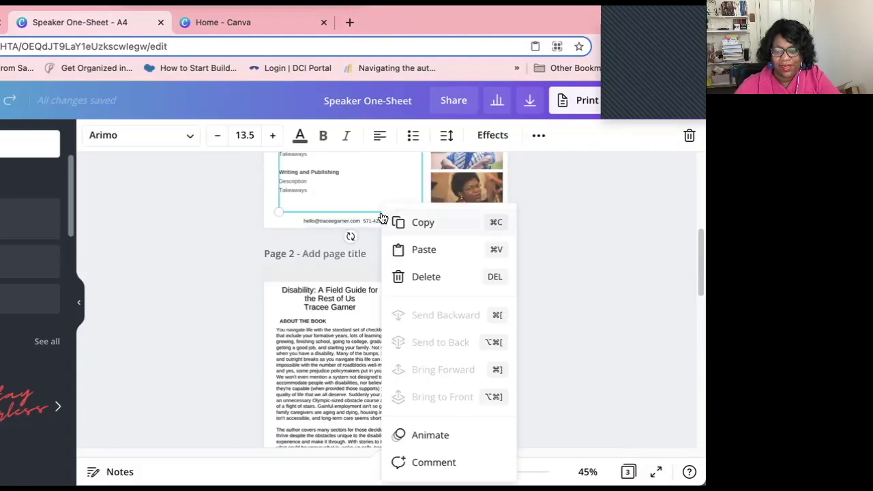
pyautogui.click(421, 251)
pyautogui.moveTo(403, 278); pyautogui.dragTo(399, 223)
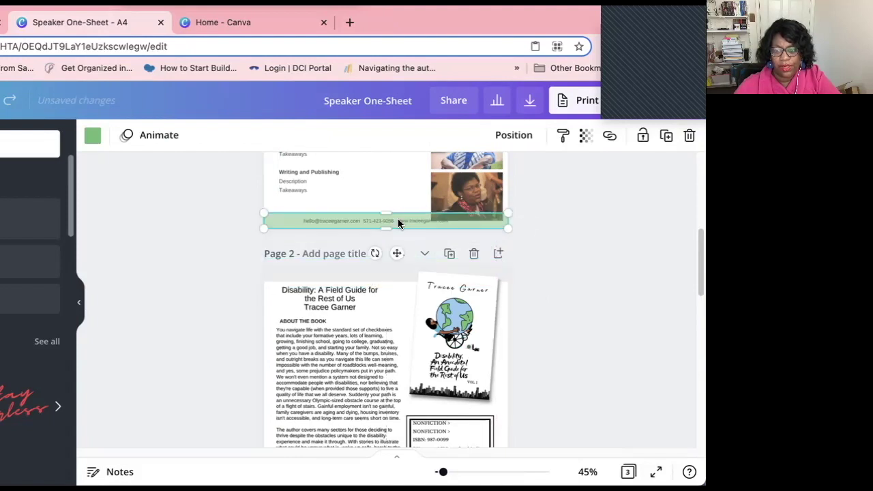
pyautogui.scroll(3, 601, 253)
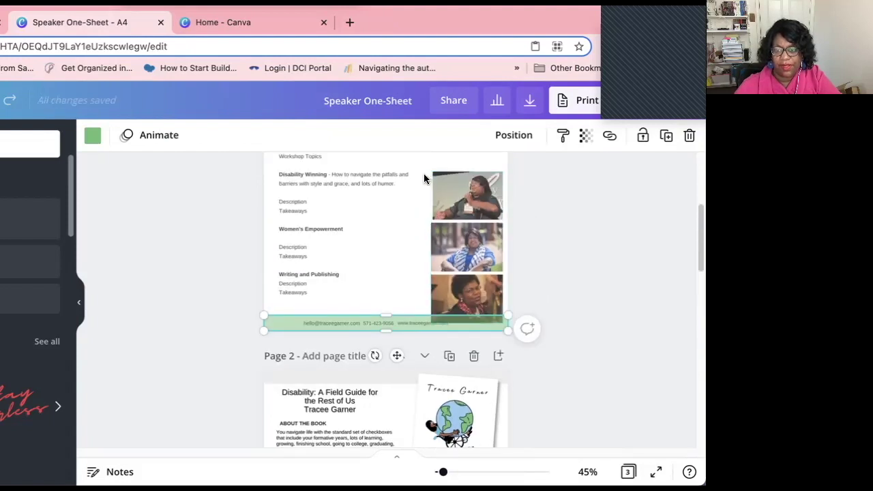
pyautogui.moveTo(464, 296); pyautogui.dragTo(463, 276)
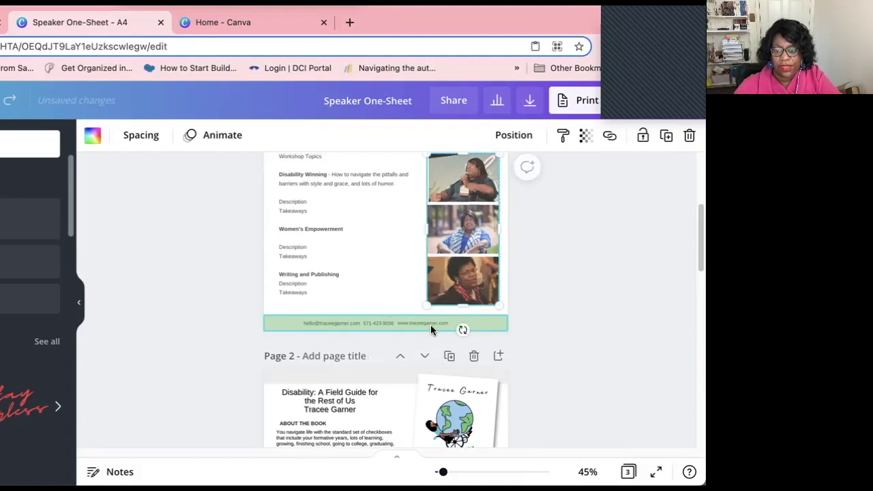
# Send Page 1's green footer bar backward so the contact text shows on top.
pyautogui.click(488, 327)
pyautogui.click(514, 135)
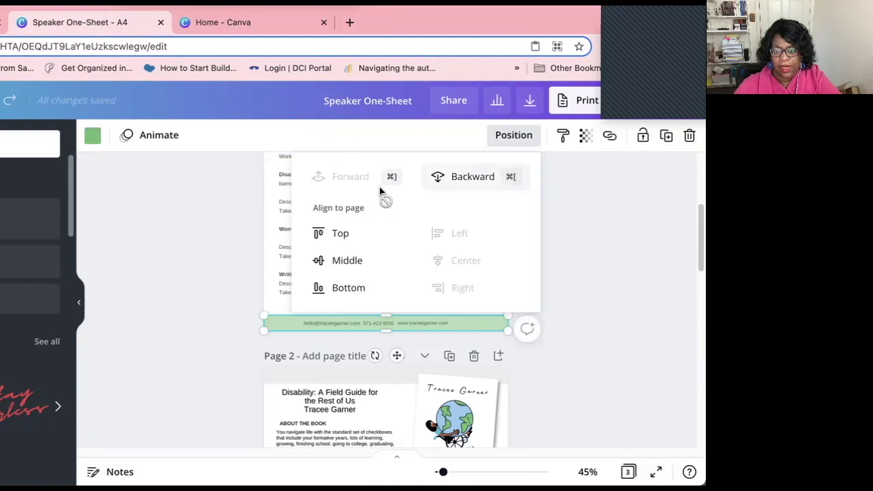
pyautogui.click(456, 178)
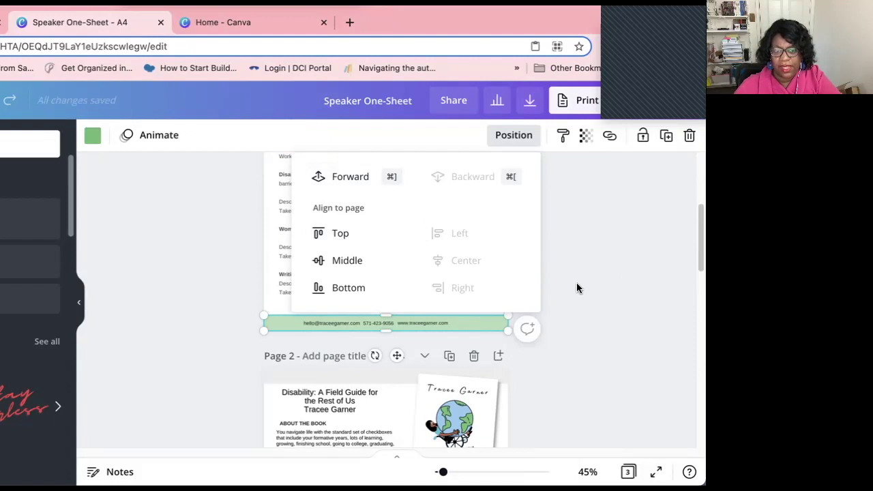
pyautogui.click(222, 229)
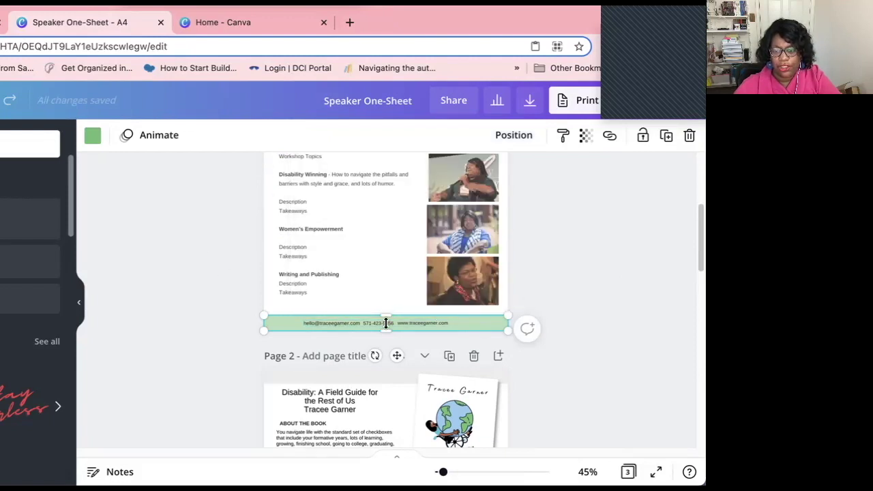
pyautogui.click(415, 326)
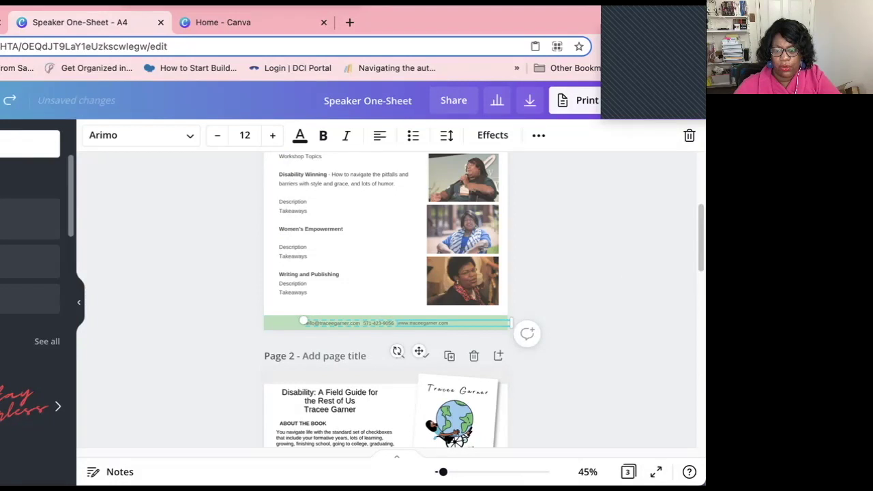
pyautogui.click(4, 100)
pyautogui.click(4, 100)
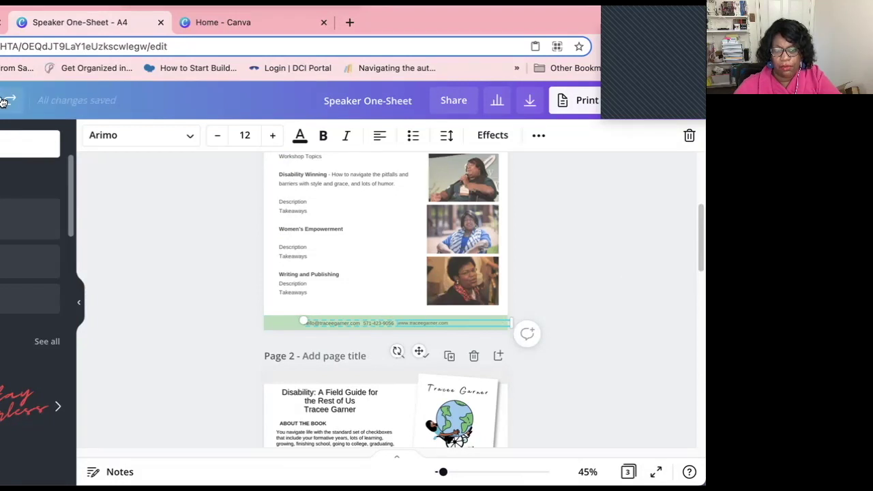
pyautogui.click(592, 294)
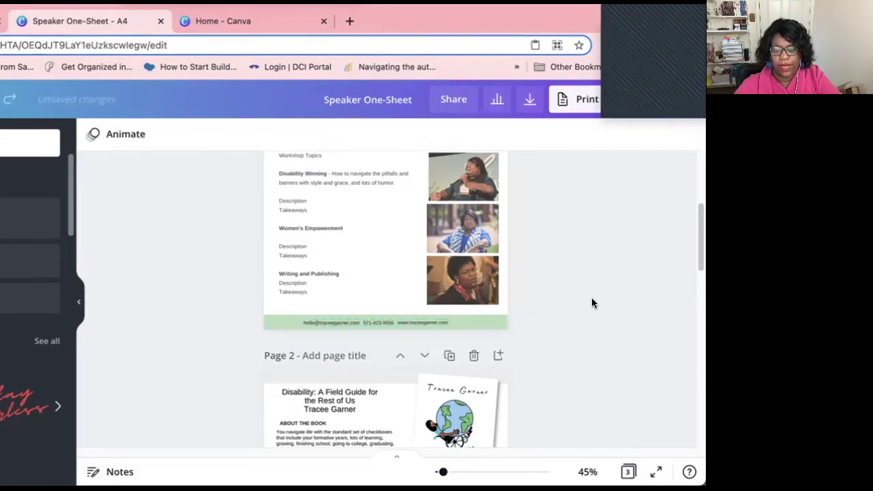
pyautogui.scroll(-1, 576, 373)
pyautogui.scroll(-10, 577, 375)
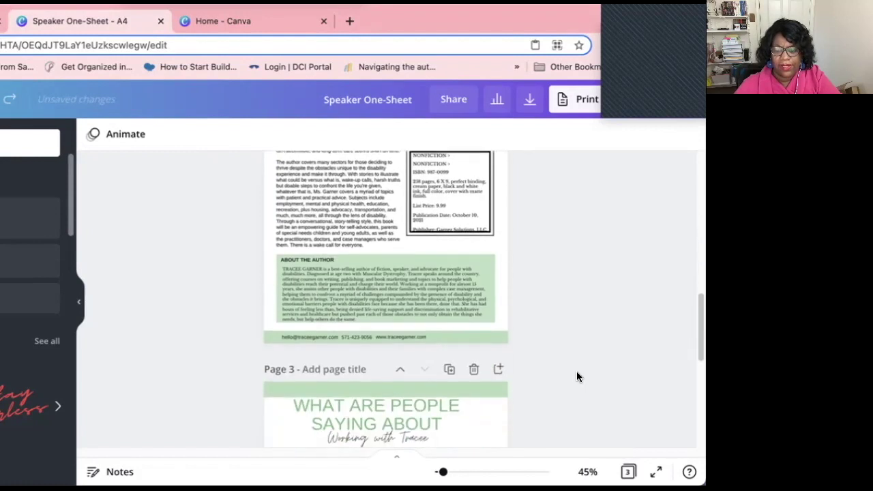
# Centre the WHAT ARE PEOPLE SAYING ABOUT heading and move 'Working with Tracee' up along the centre guide.
pyautogui.moveTo(407, 245)
pyautogui.mouseDown()
pyautogui.moveTo(398, 248)
pyautogui.moveTo(415, 248)
pyautogui.moveTo(393, 251)
pyautogui.moveTo(418, 252)
pyautogui.mouseUp()
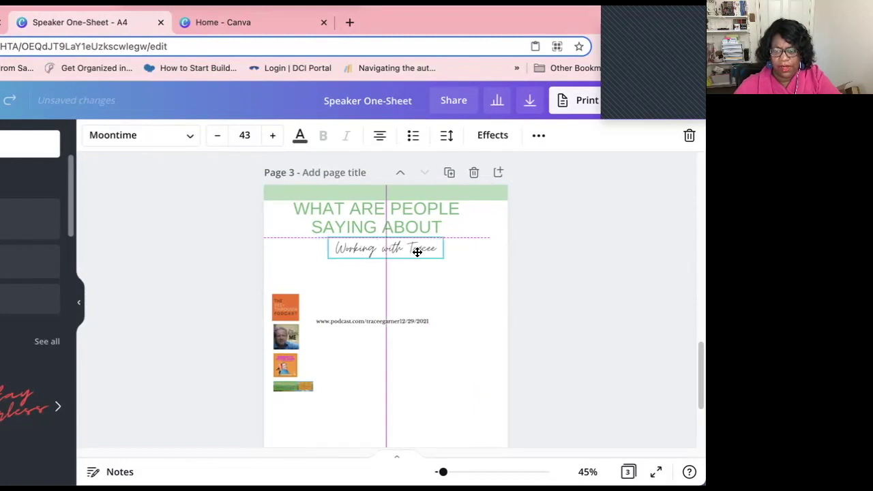
pyautogui.click(408, 219)
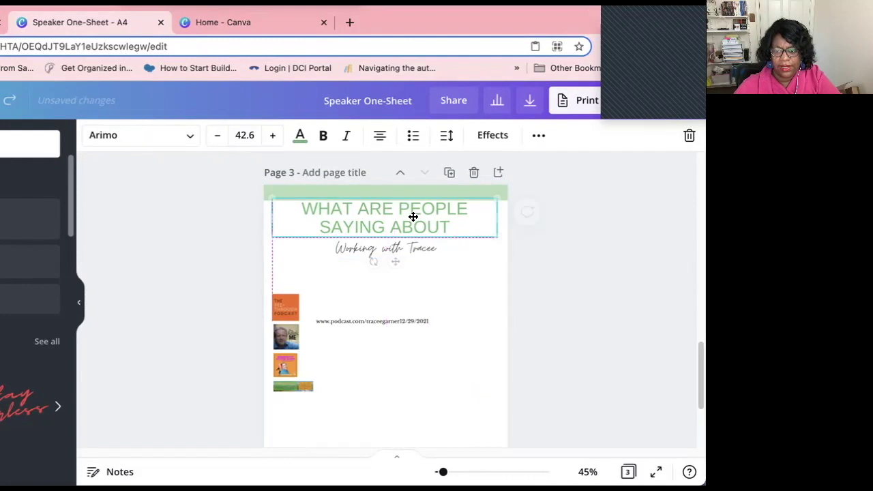
pyautogui.moveTo(410, 217)
pyautogui.mouseDown()
pyautogui.moveTo(397, 216)
pyautogui.moveTo(413, 218)
pyautogui.mouseUp()
pyautogui.click(564, 281)
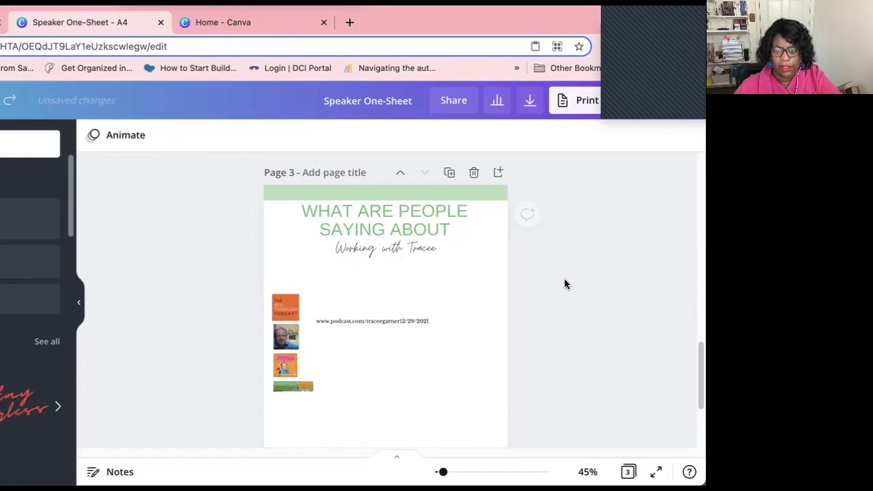
pyautogui.scroll(-3, 564, 280)
pyautogui.moveTo(425, 171); pyautogui.dragTo(396, 191)
pyautogui.scroll(1, 547, 265)
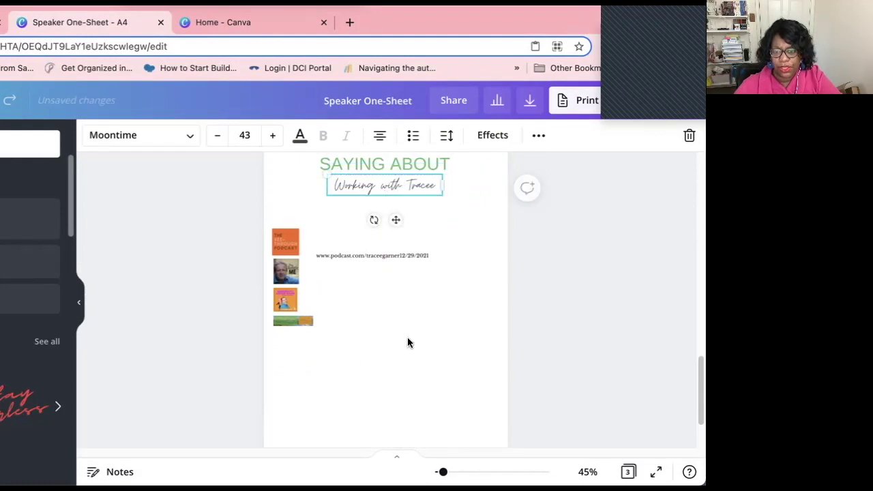
# Shift the four podcast covers inward and place the podcast web address beside the second cover.
pyautogui.moveTo(279, 241); pyautogui.dragTo(318, 342)
pyautogui.moveTo(288, 296); pyautogui.dragTo(302, 304)
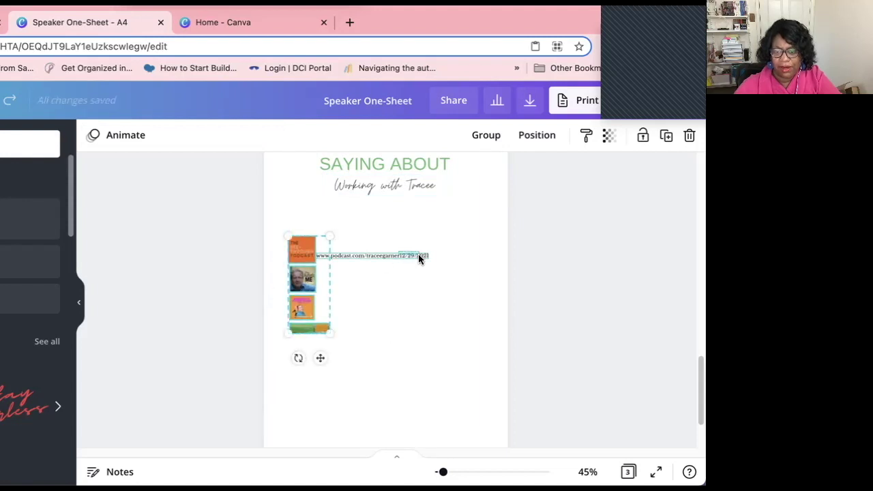
pyautogui.click(382, 254)
pyautogui.moveTo(381, 253)
pyautogui.mouseDown()
pyautogui.moveTo(411, 253)
pyautogui.moveTo(403, 273)
pyautogui.moveTo(396, 263)
pyautogui.mouseUp()
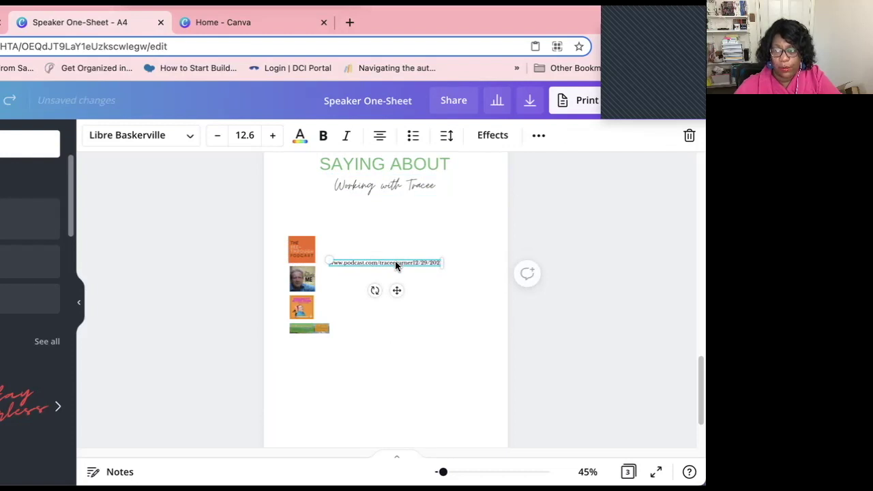
pyautogui.scroll(-2, 518, 377)
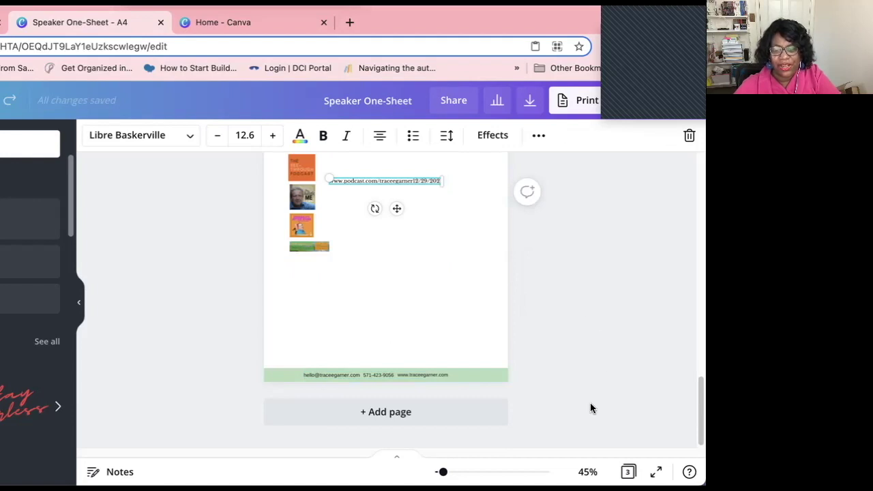
pyautogui.scroll(15, 402, 296)
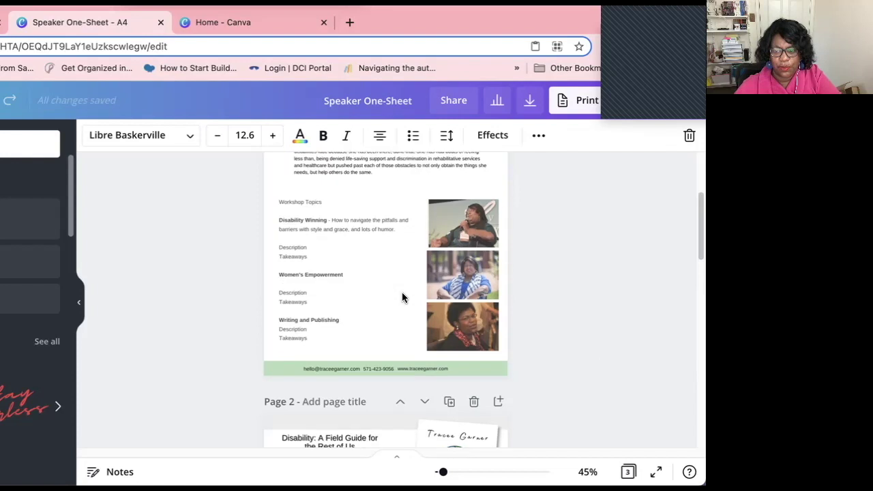